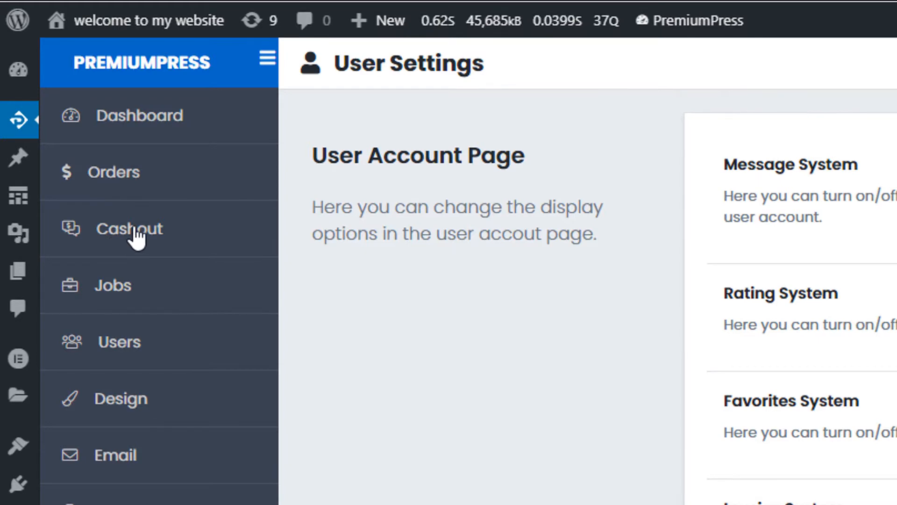
View the cashout requests list and open the admin account, the Bronze member in the user list, for editing
{"action": "left_click", "coordinate": [133, 236]}
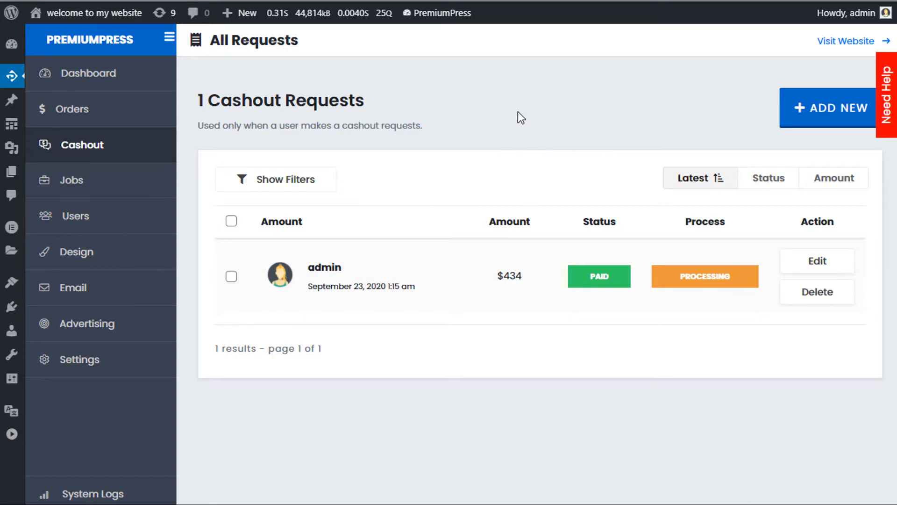
{"action": "left_click", "coordinate": [79, 223]}
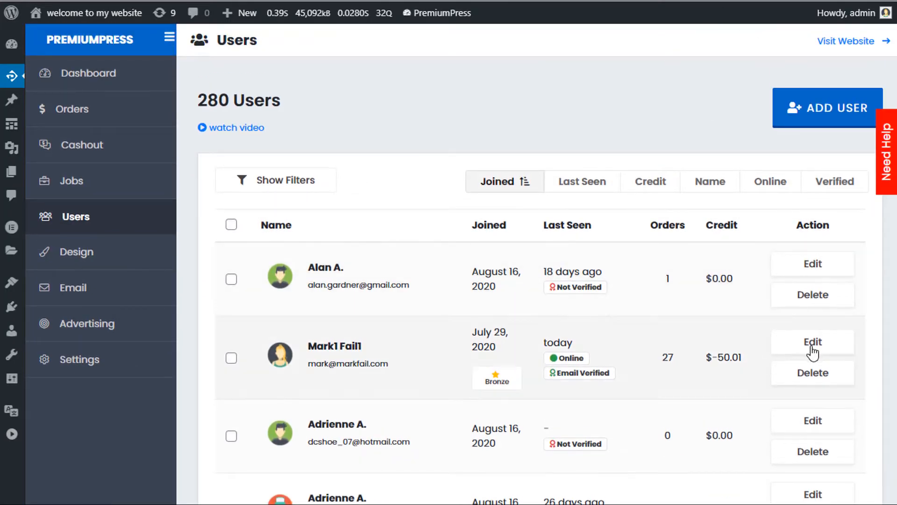
{"action": "left_click", "coordinate": [814, 342]}
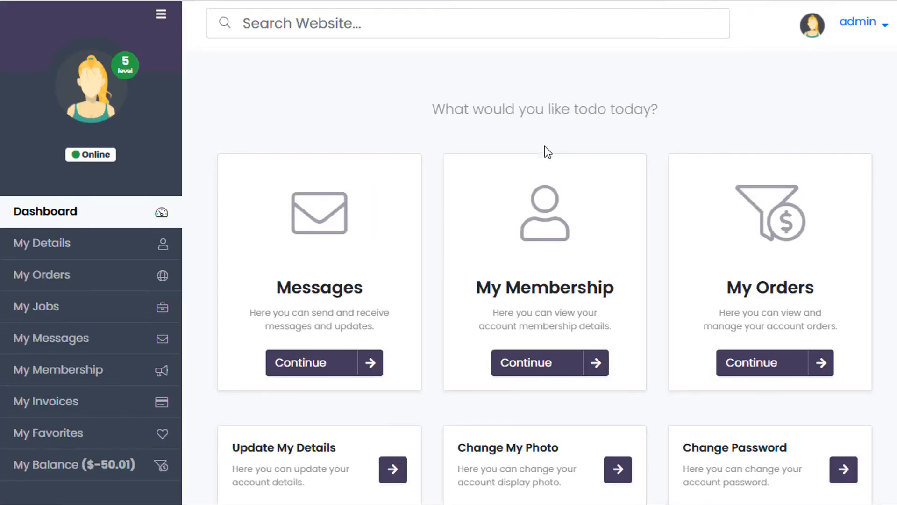
Reload the front-end account page, open My Balance, and compare it with the account balance in the admin user record
{"action": "key", "text": "F5"}
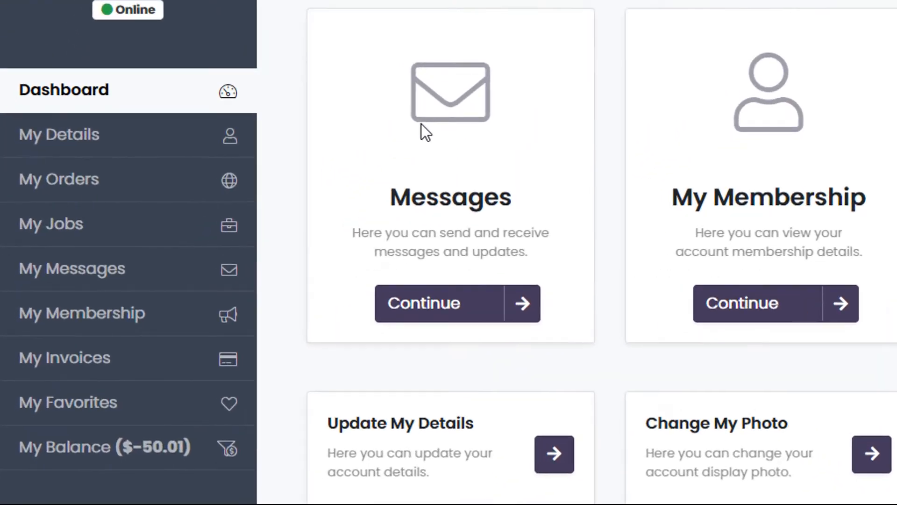
{"action": "scroll", "coordinate": [112, 355], "scroll_direction": "down", "scroll_amount": 3}
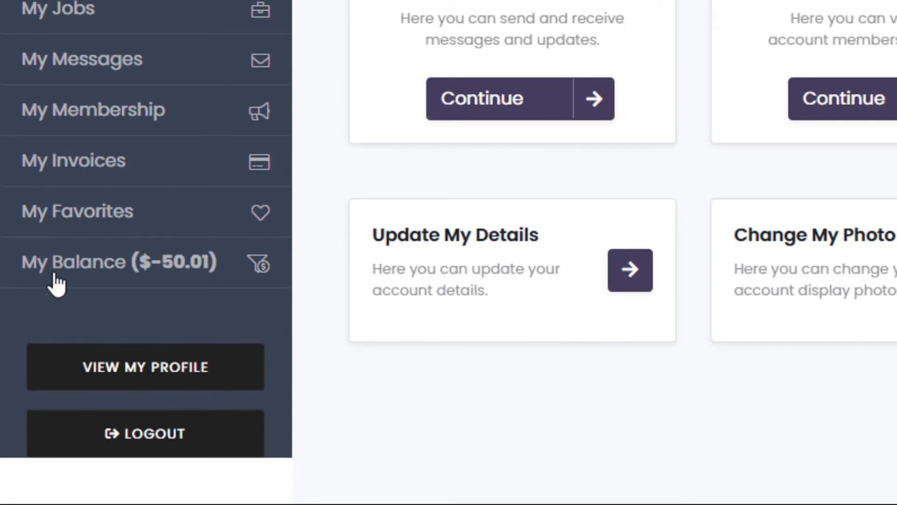
{"action": "left_click", "coordinate": [156, 271]}
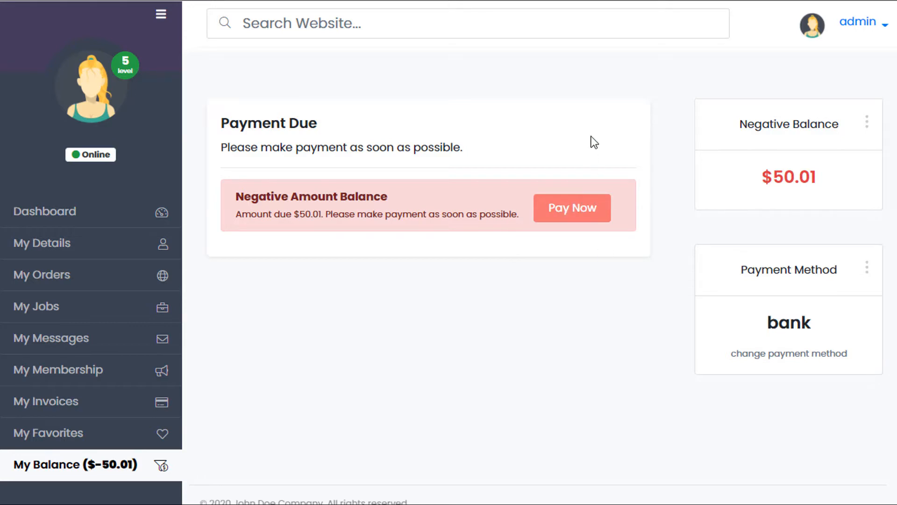
{"action": "left_click", "coordinate": [617, 1]}
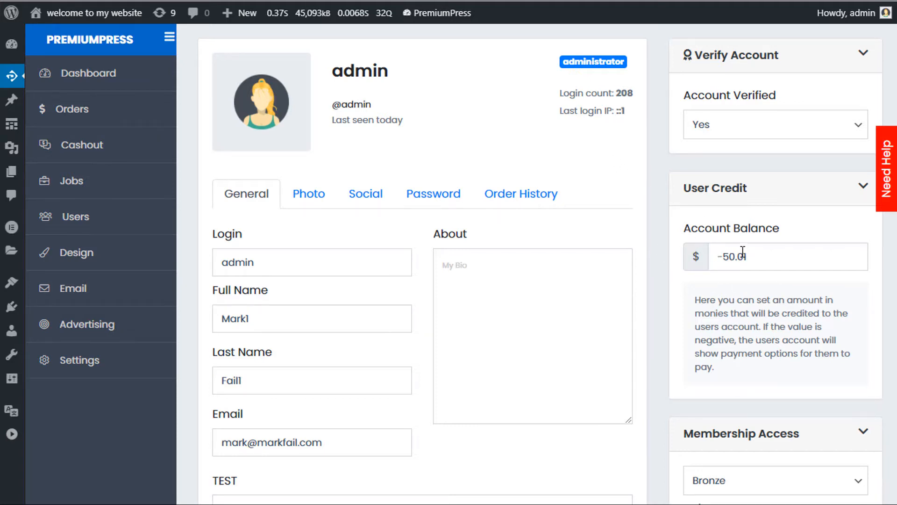
{"action": "left_click", "coordinate": [619, 1]}
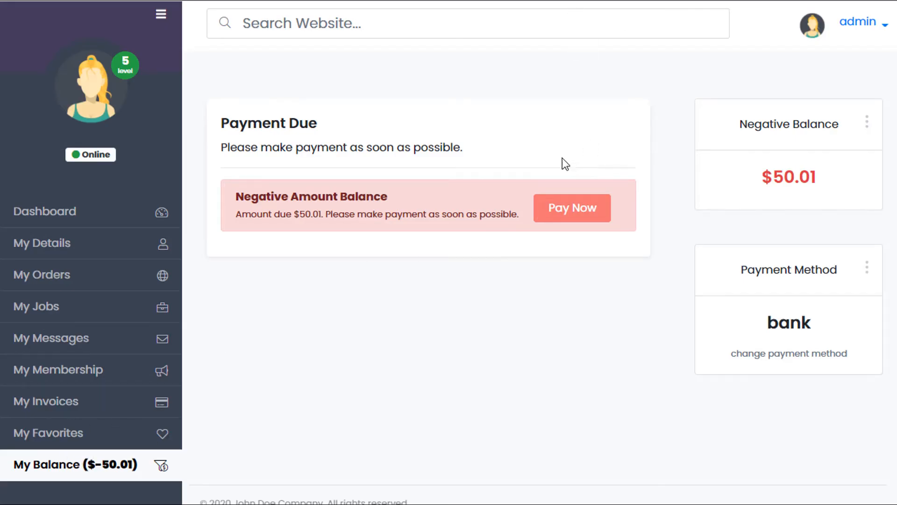
Pay the negative balance with the Admin Test payment option and return to the account
{"action": "left_click", "coordinate": [562, 220]}
{"action": "scroll", "coordinate": [601, 240], "scroll_direction": "down", "scroll_amount": 3}
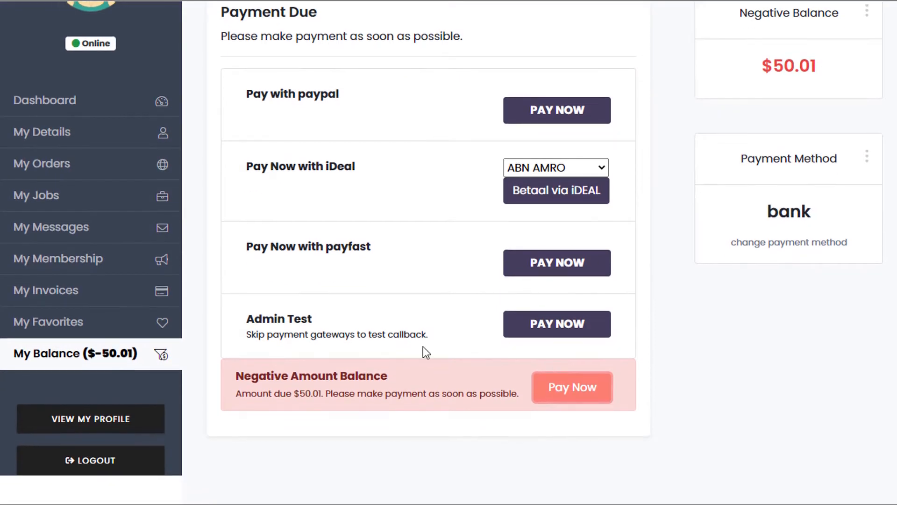
{"action": "left_click", "coordinate": [577, 334]}
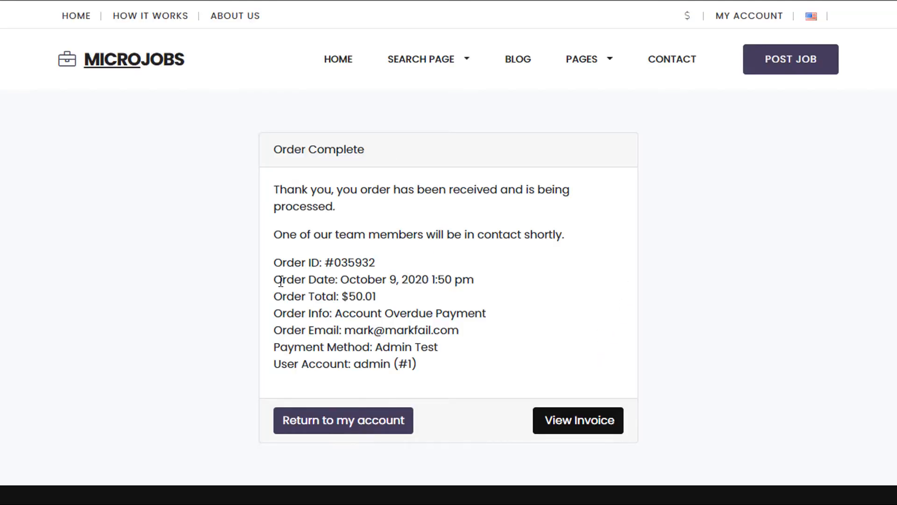
{"action": "left_click", "coordinate": [341, 427]}
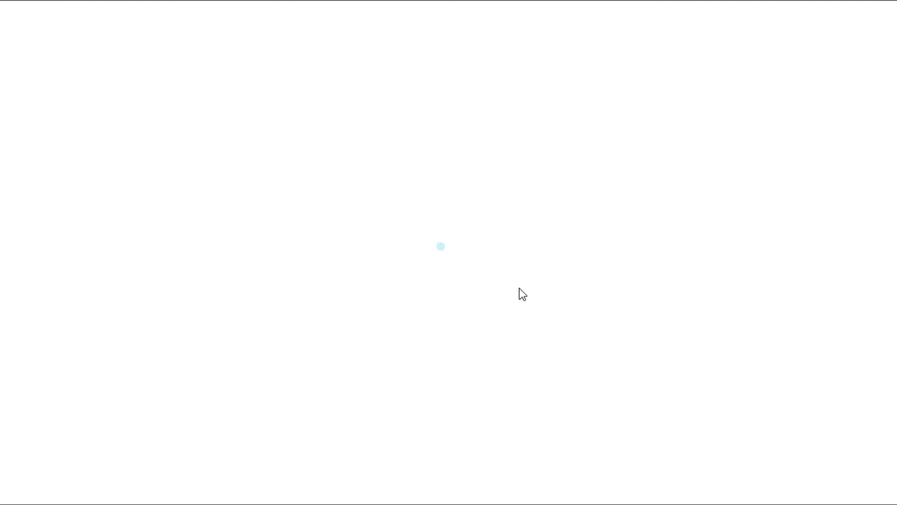
Examine the newest User Credit transaction under My Invoices and return to the account dashboard
{"action": "scroll", "coordinate": [402, 258], "scroll_direction": "down", "scroll_amount": 2}
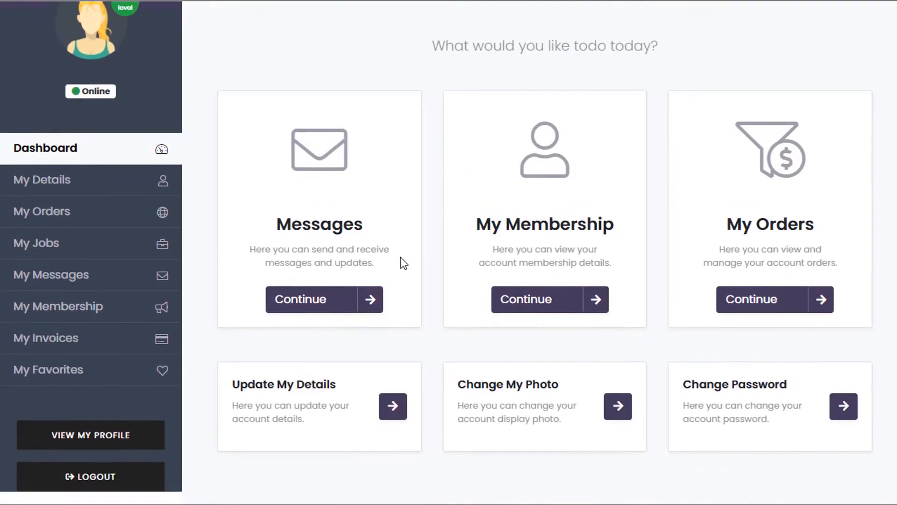
{"action": "scroll", "coordinate": [400, 257], "scroll_direction": "up", "scroll_amount": 2}
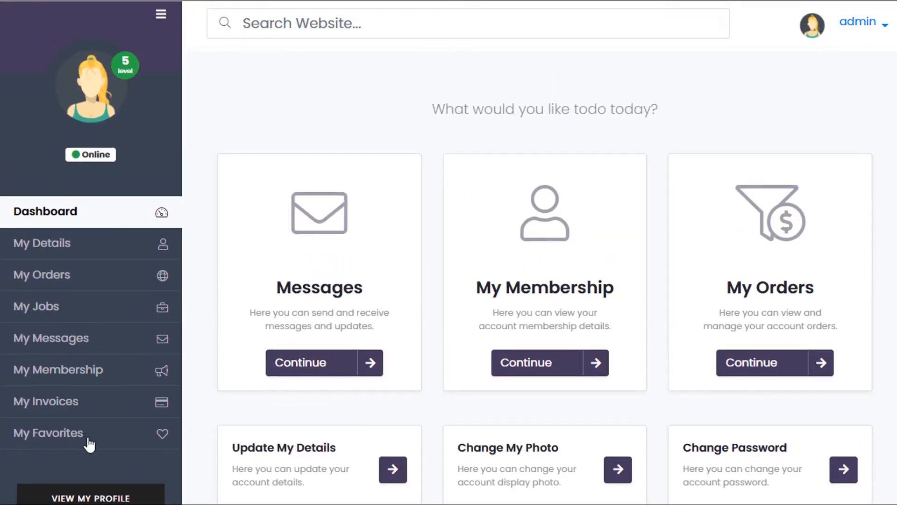
{"action": "left_click", "coordinate": [28, 403]}
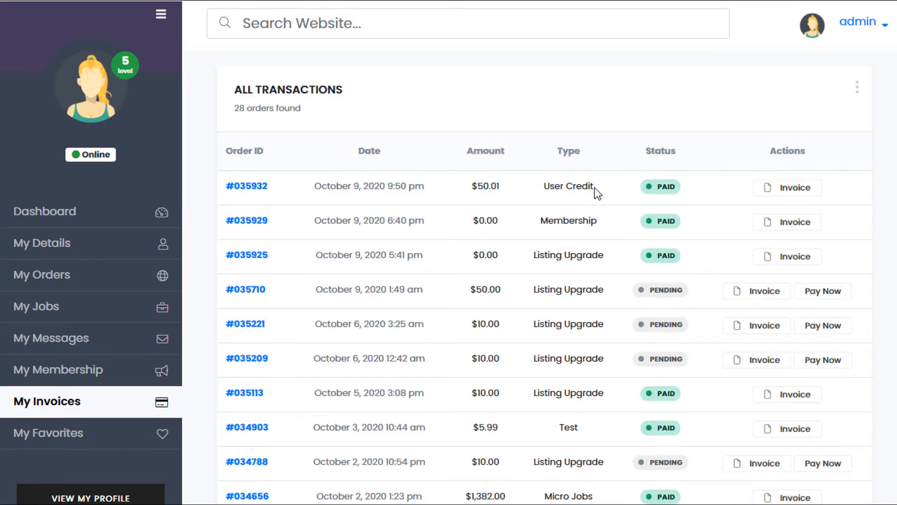
{"action": "left_click_drag", "start_coordinate": [500, 186], "coordinate": [470, 195]}
{"action": "left_click", "coordinate": [609, 111]}
{"action": "left_click", "coordinate": [57, 225]}
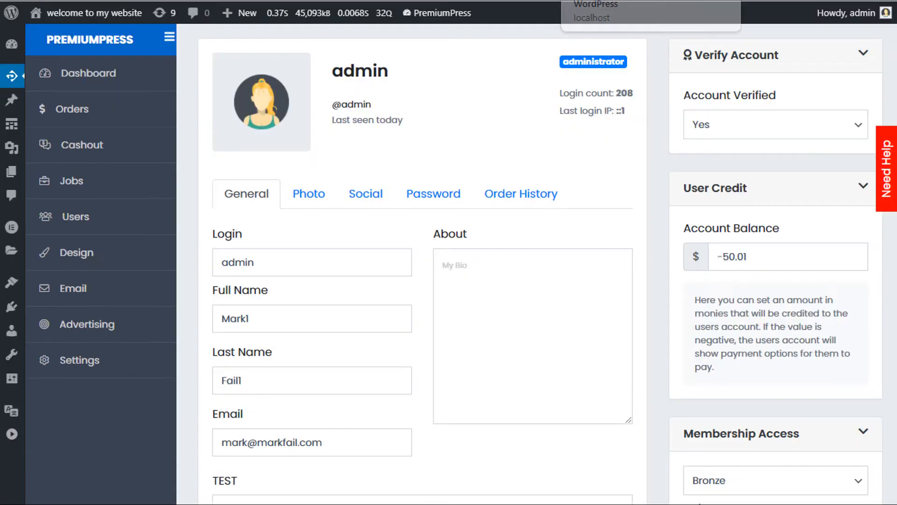
Set the admin user's account balance to 100 in the back-end user record and save it
{"action": "left_click_drag", "start_coordinate": [773, 262], "coordinate": [692, 280]}
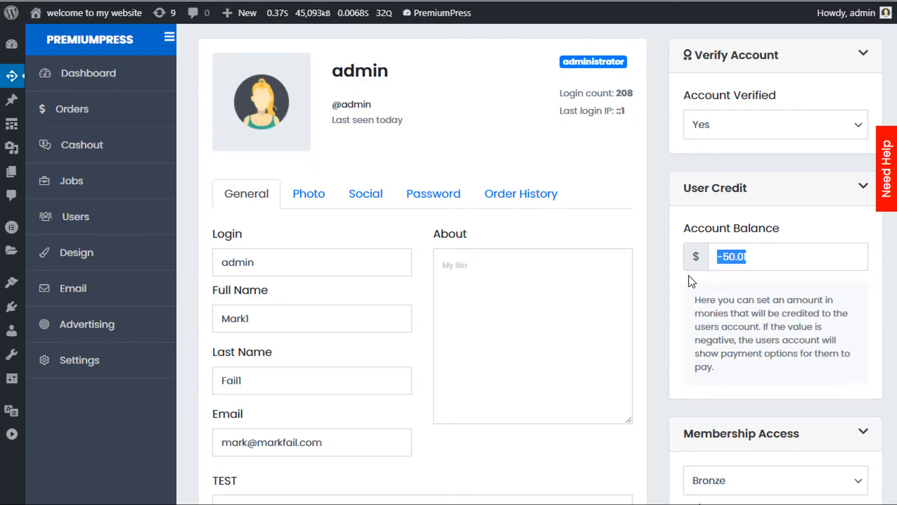
{"action": "type", "text": "100"}
{"action": "left_click", "coordinate": [680, 278]}
{"action": "scroll", "coordinate": [680, 278], "scroll_direction": "down", "scroll_amount": 15}
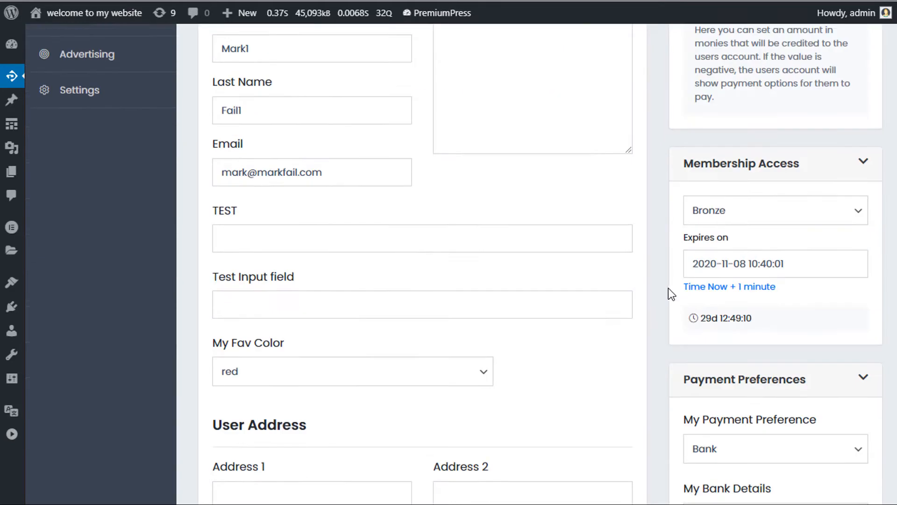
{"action": "left_click", "coordinate": [453, 438]}
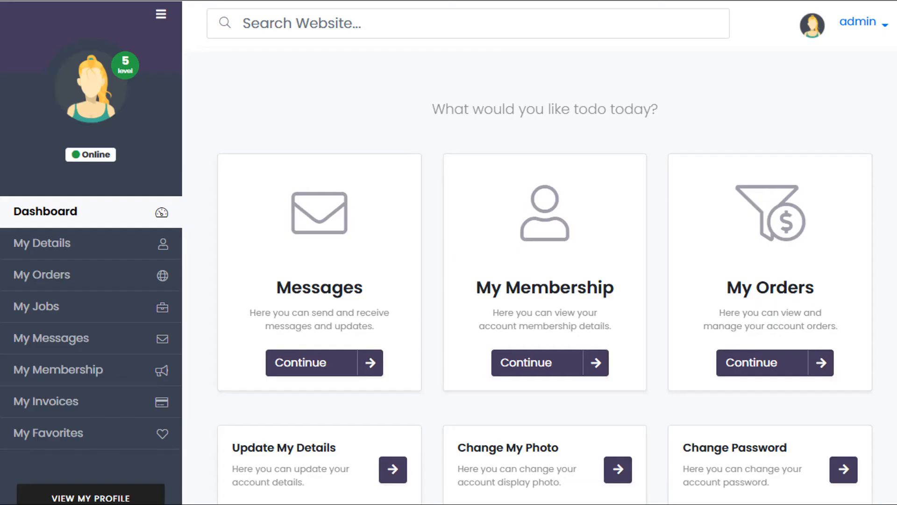
Reload the front-end account page and open My Balance to review the Cashout Funds form
{"action": "key", "text": "F5"}
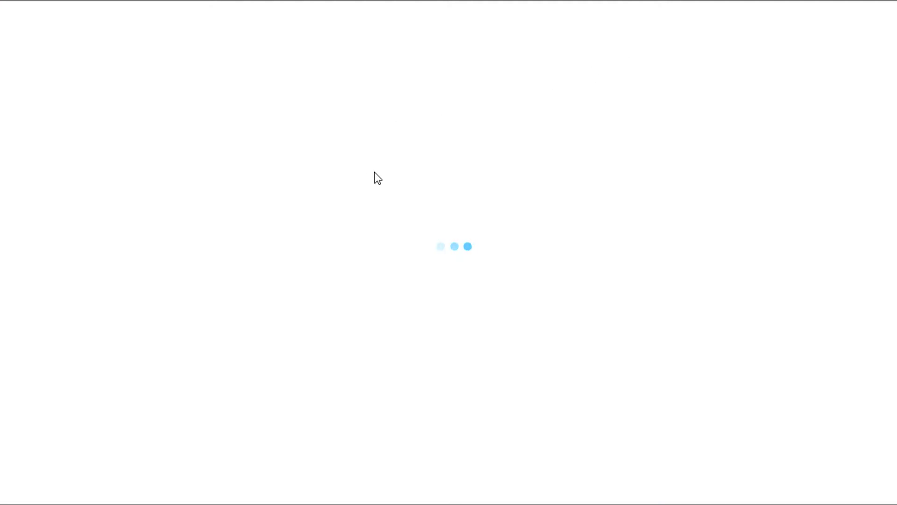
{"action": "scroll", "coordinate": [360, 215], "scroll_direction": "down", "scroll_amount": 3}
{"action": "scroll", "coordinate": [347, 232], "scroll_direction": "up", "scroll_amount": 3}
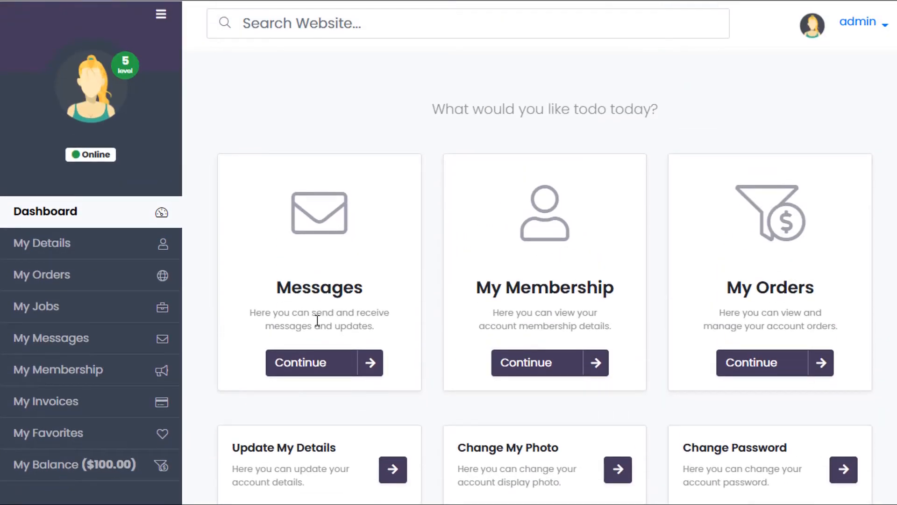
{"action": "scroll", "coordinate": [281, 341], "scroll_direction": "down", "scroll_amount": 1}
{"action": "scroll", "coordinate": [240, 364], "scroll_direction": "down", "scroll_amount": 1}
{"action": "left_click", "coordinate": [74, 396]}
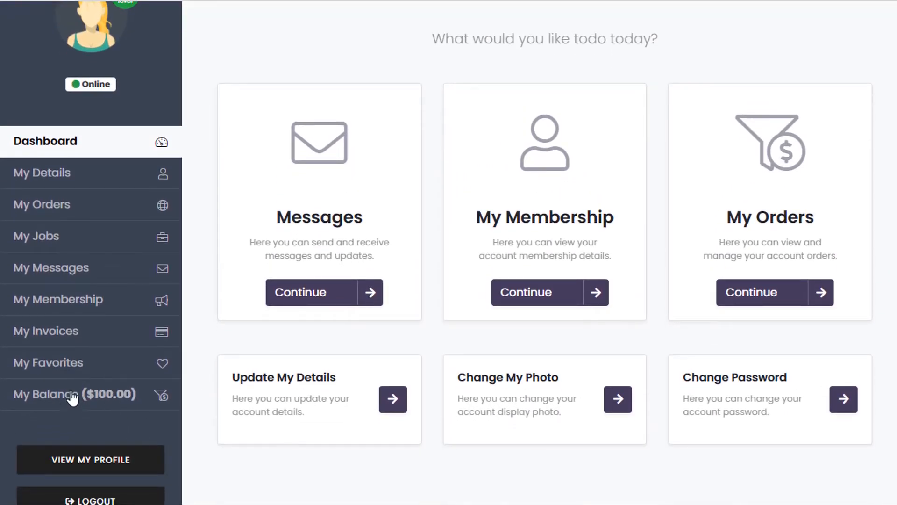
{"action": "scroll", "coordinate": [391, 279], "scroll_direction": "down", "scroll_amount": 2}
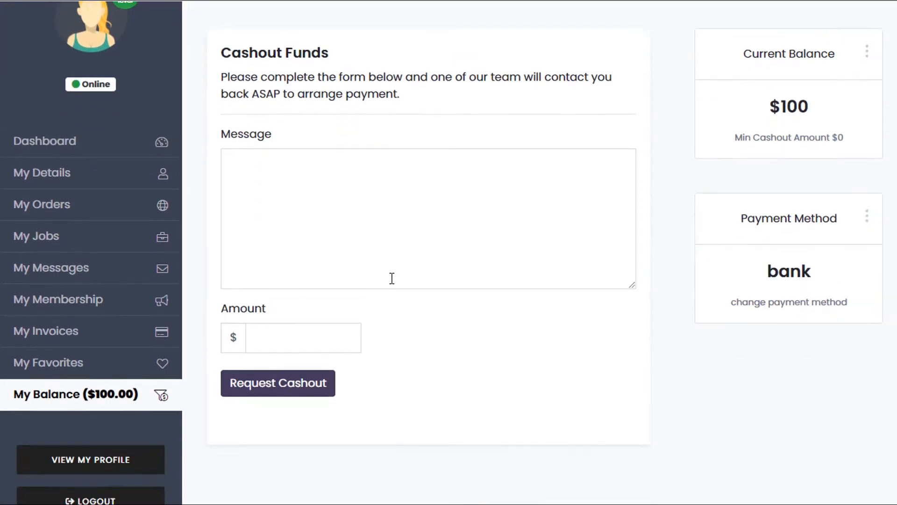
{"action": "scroll", "coordinate": [399, 298], "scroll_direction": "up", "scroll_amount": 2}
{"action": "left_click", "coordinate": [444, 253]}
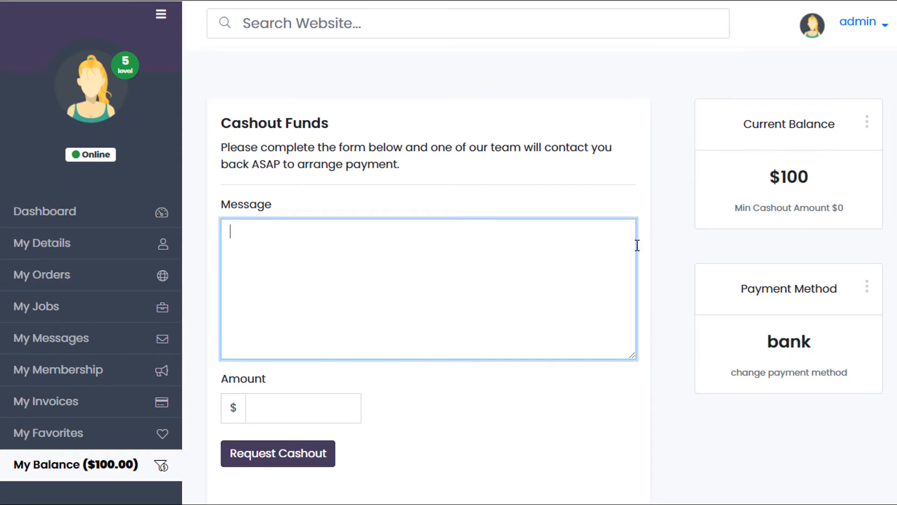
{"action": "scroll", "coordinate": [775, 398], "scroll_direction": "down", "scroll_amount": 1}
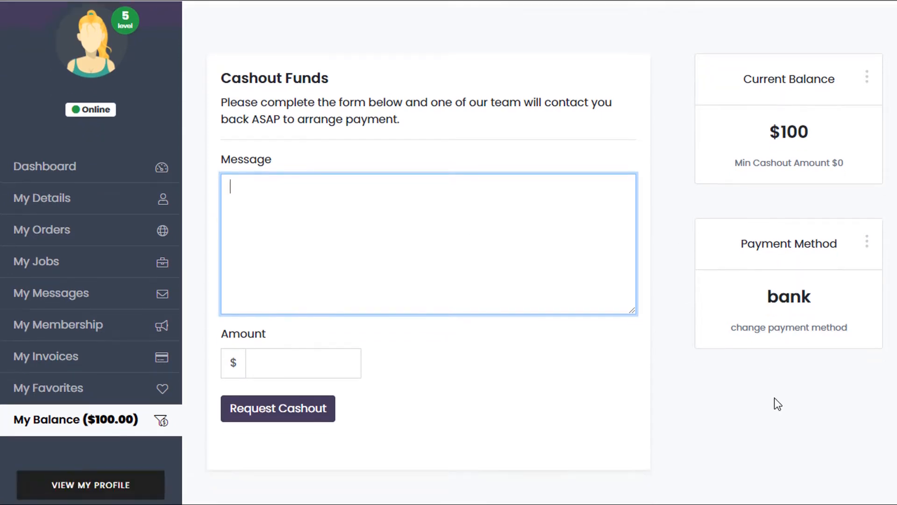
{"action": "scroll", "coordinate": [761, 395], "scroll_direction": "up", "scroll_amount": 1}
Review the payment preference options for changing the payment method and return to the balance page
{"action": "left_click", "coordinate": [772, 376]}
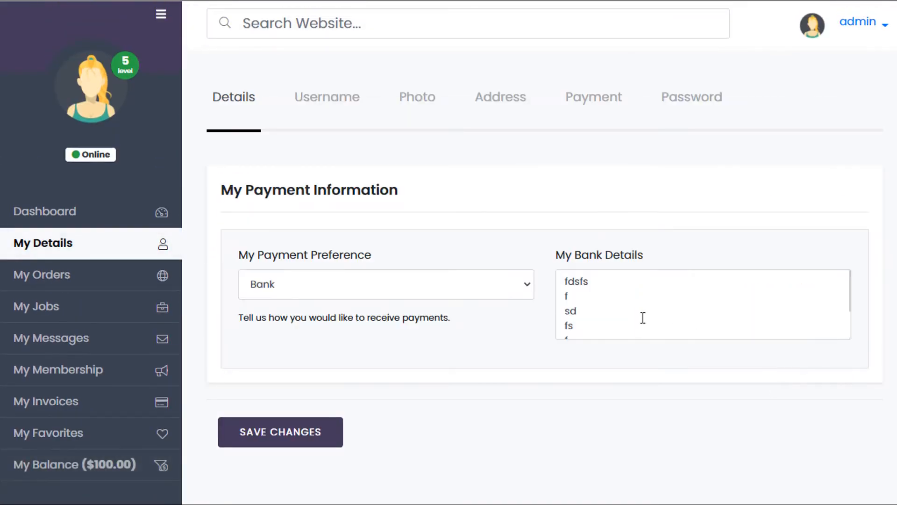
{"action": "left_click", "coordinate": [412, 293]}
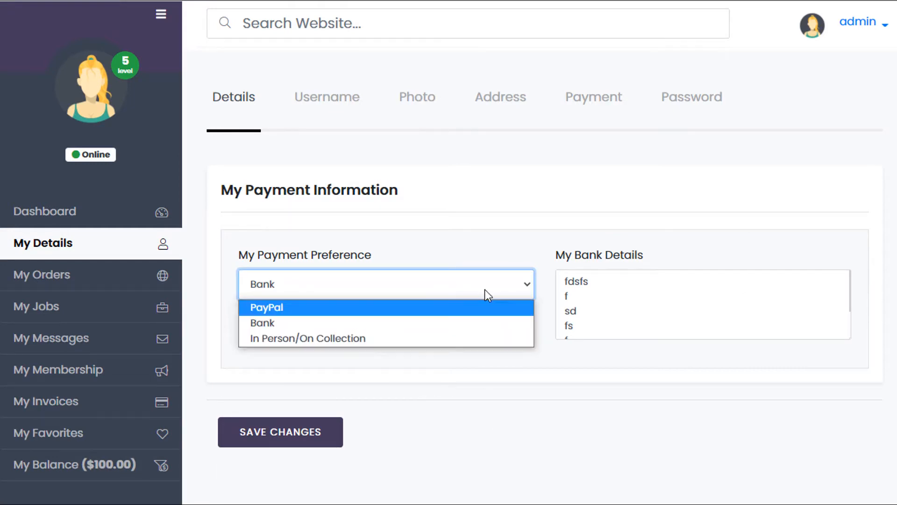
{"action": "left_click", "coordinate": [405, 220]}
{"action": "left_click", "coordinate": [85, 467]}
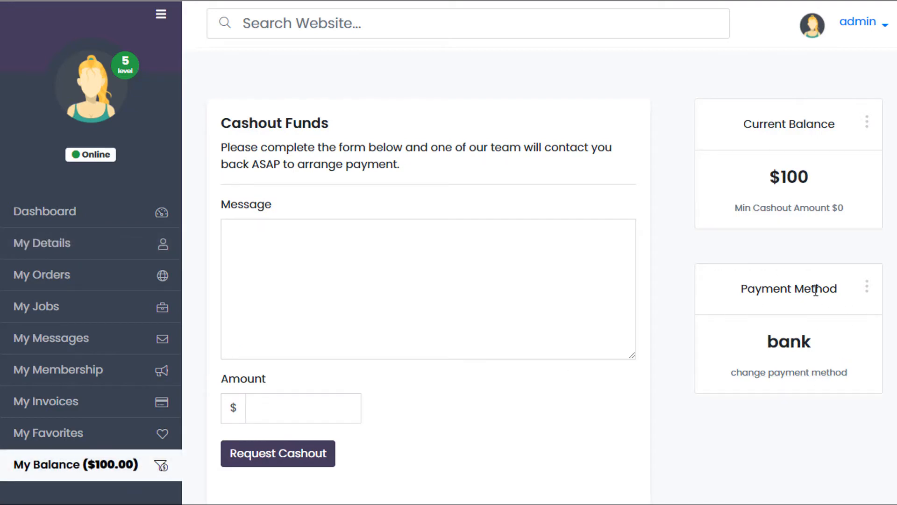
Submit a cashout request with the message "testing 123" and an amount of $100
{"action": "left_click", "coordinate": [572, 293]}
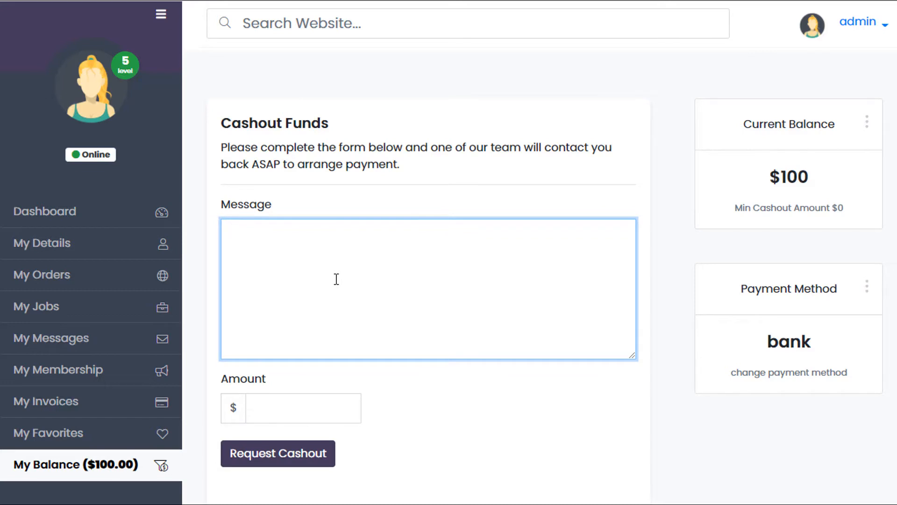
{"action": "type", "text": "testing 123"}
{"action": "left_click", "coordinate": [348, 406]}
{"action": "left_click", "coordinate": [435, 387]}
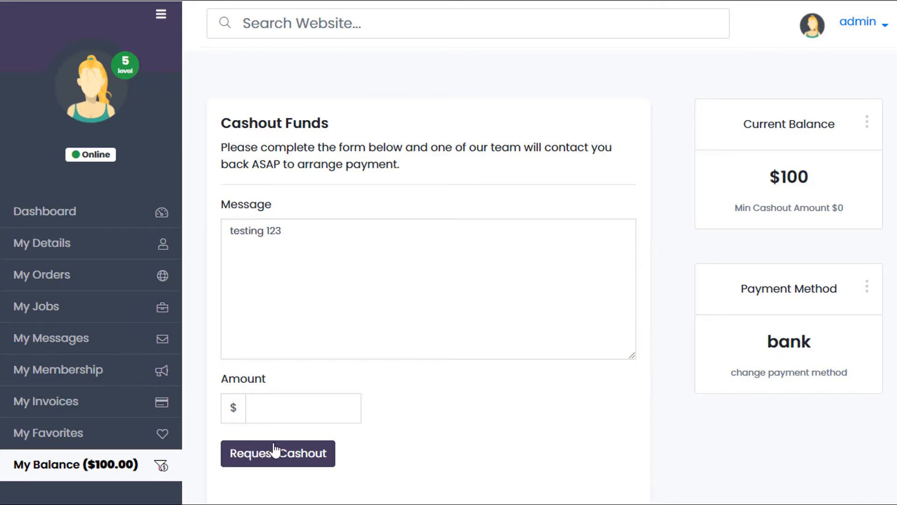
{"action": "left_click", "coordinate": [318, 406]}
{"action": "type", "text": "100"}
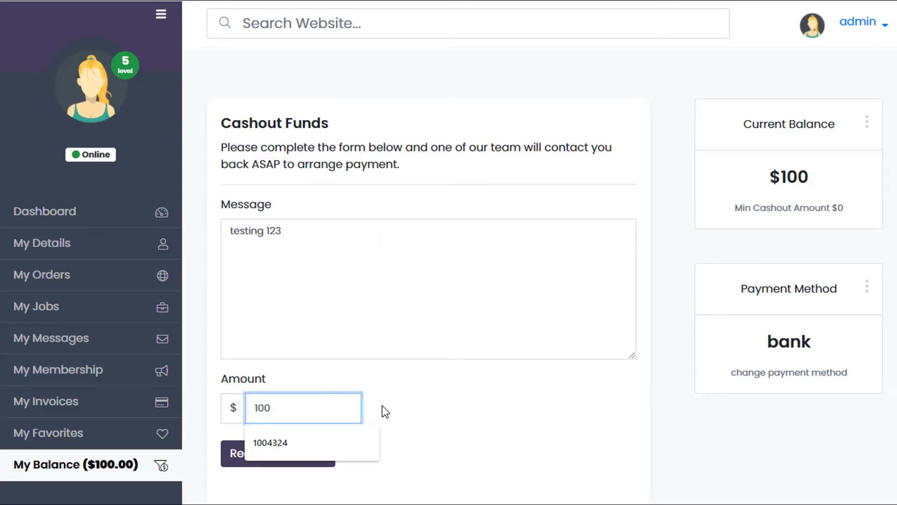
{"action": "left_click", "coordinate": [413, 409]}
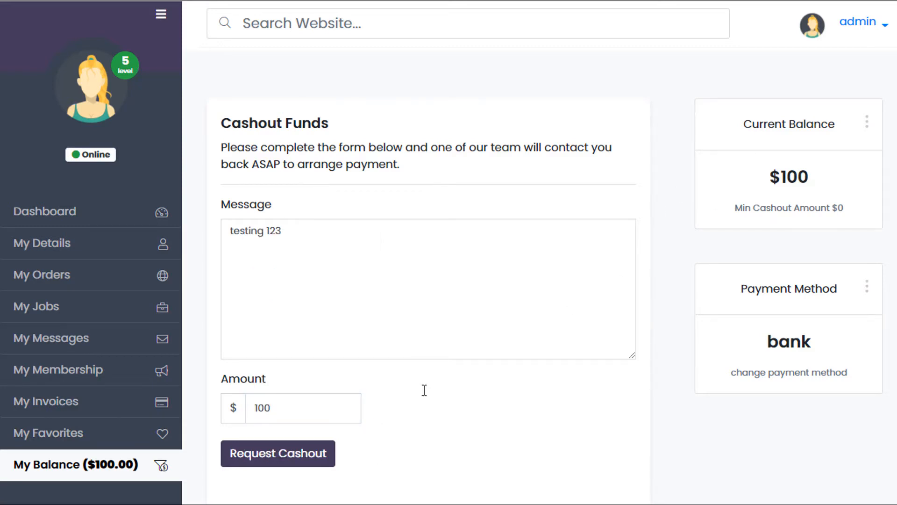
{"action": "left_click", "coordinate": [271, 461]}
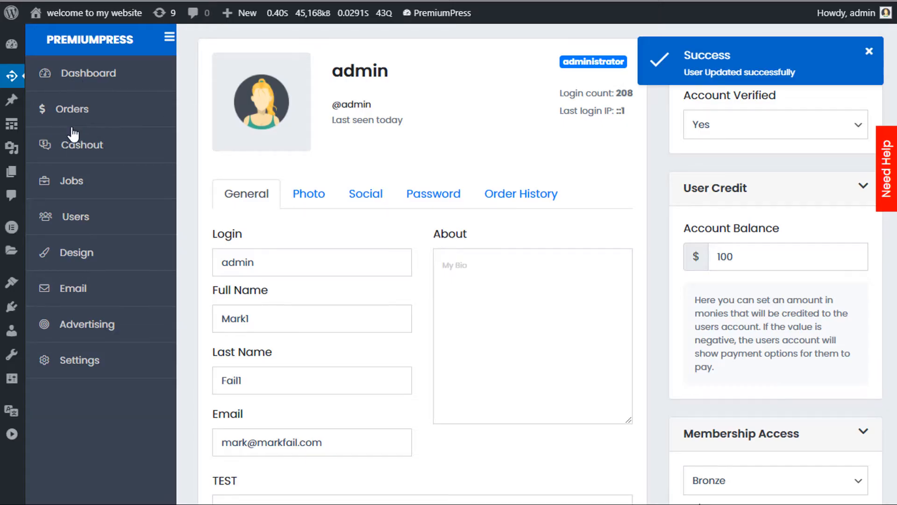
Open the pending $100 cashout request in the admin area and examine its user, email, bank and status details
{"action": "left_click", "coordinate": [80, 144]}
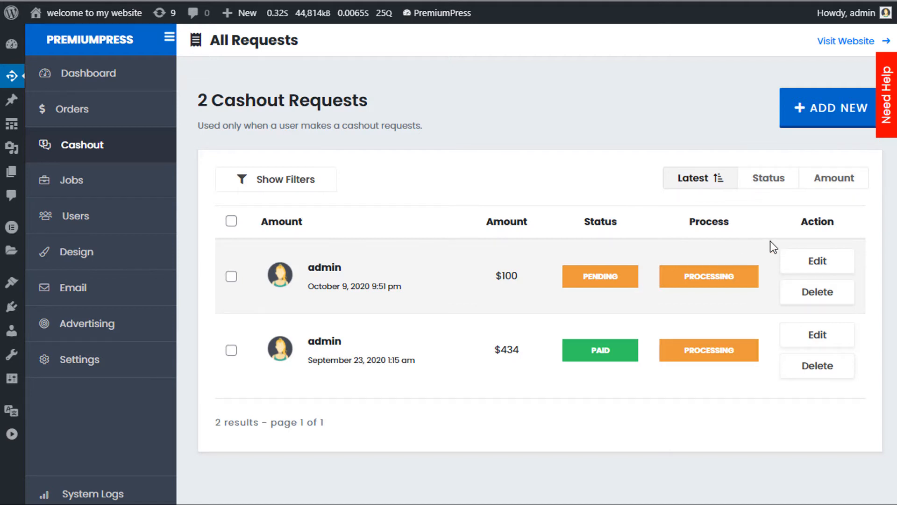
{"action": "left_click", "coordinate": [818, 261]}
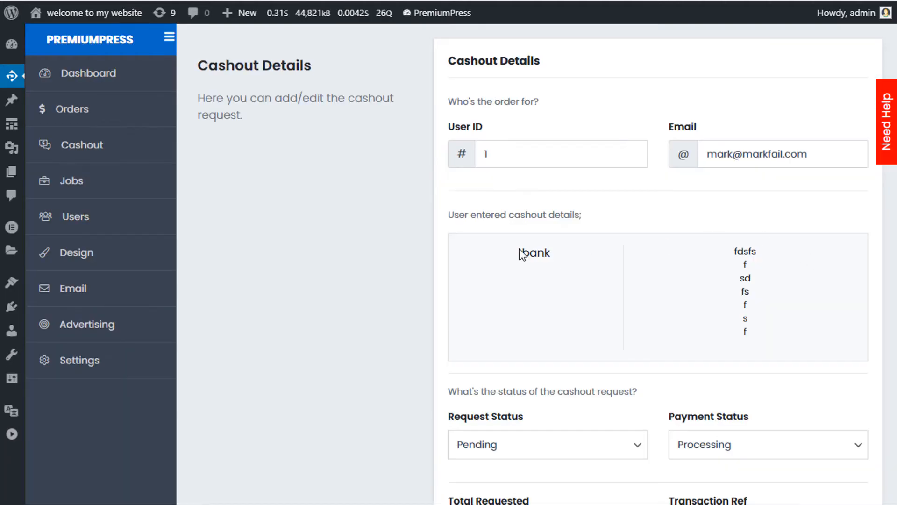
{"action": "scroll", "coordinate": [462, 225], "scroll_direction": "down", "scroll_amount": 2}
{"action": "scroll", "coordinate": [475, 211], "scroll_direction": "up", "scroll_amount": 2}
{"action": "left_click_drag", "start_coordinate": [745, 237], "coordinate": [747, 286]}
{"action": "left_click", "coordinate": [582, 159]}
{"action": "scroll", "coordinate": [737, 186], "scroll_direction": "down", "scroll_amount": 2}
{"action": "scroll", "coordinate": [729, 197], "scroll_direction": "up", "scroll_amount": 2}
{"action": "left_click_drag", "start_coordinate": [814, 153], "coordinate": [707, 154]}
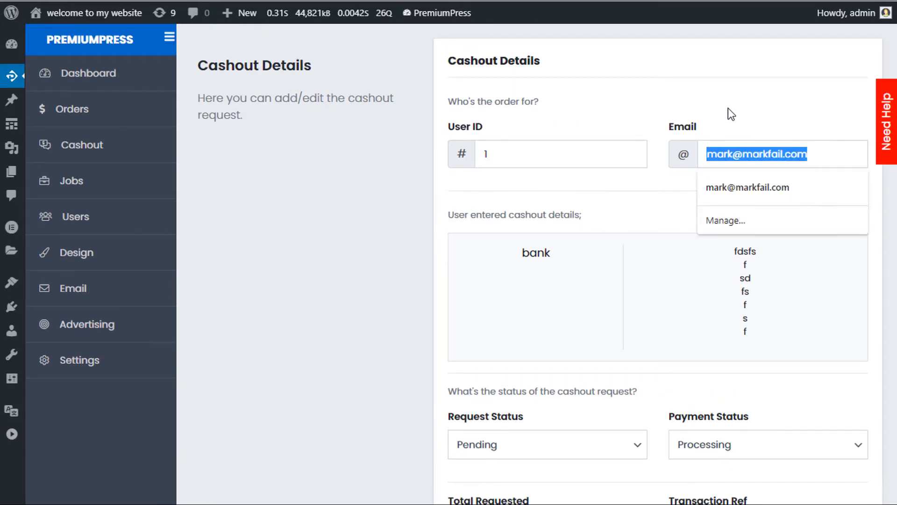
Review the cashout request's user ID, email, entered bank details, status and amount fields
{"action": "left_click", "coordinate": [733, 113]}
{"action": "scroll", "coordinate": [681, 164], "scroll_direction": "down", "scroll_amount": 2}
{"action": "scroll", "coordinate": [673, 174], "scroll_direction": "up", "scroll_amount": 2}
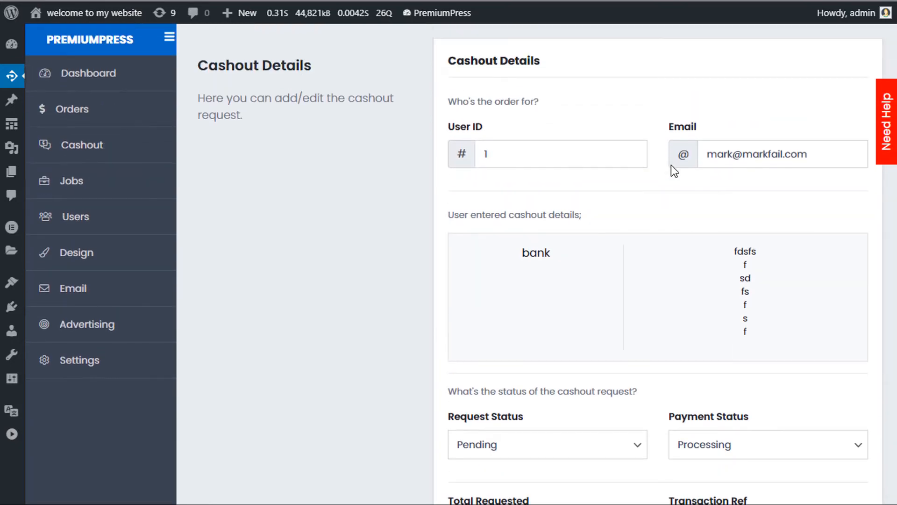
{"action": "scroll", "coordinate": [666, 173], "scroll_direction": "down", "scroll_amount": 2}
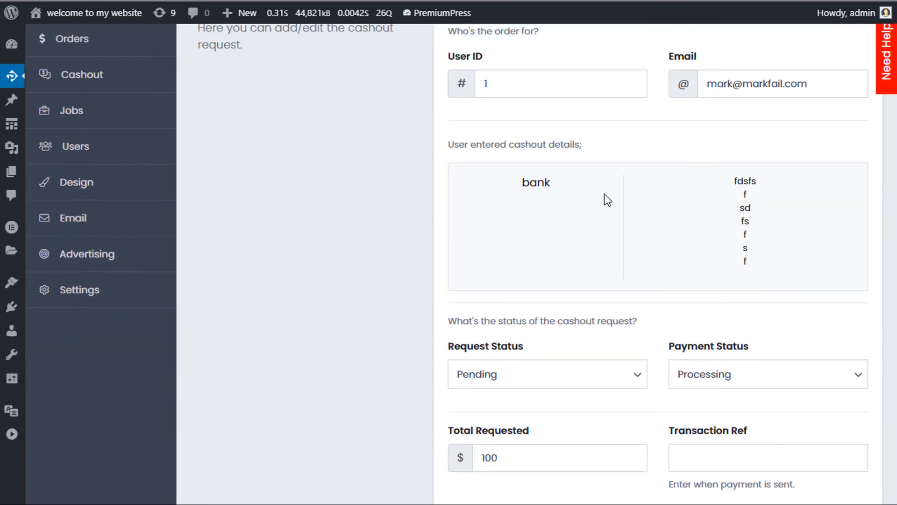
{"action": "scroll", "coordinate": [603, 209], "scroll_direction": "up", "scroll_amount": 2}
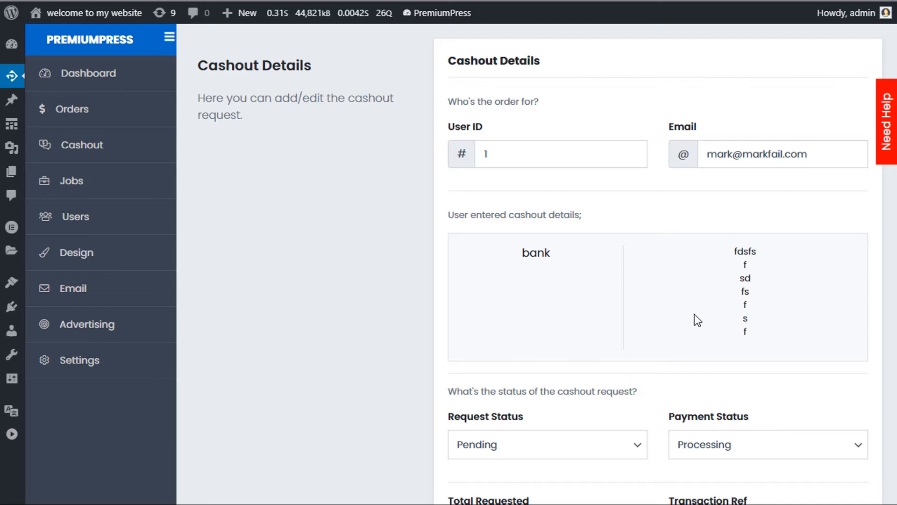
{"action": "scroll", "coordinate": [668, 339], "scroll_direction": "down", "scroll_amount": 3}
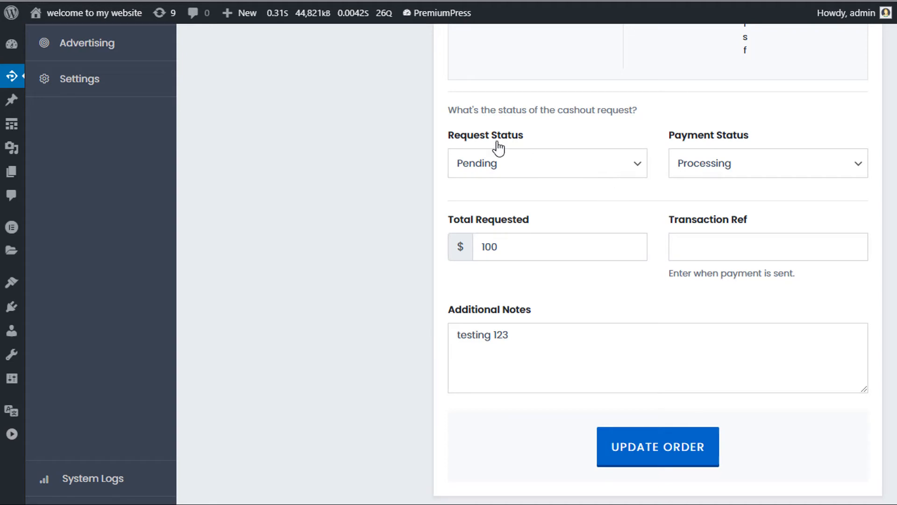
{"action": "scroll", "coordinate": [671, 189], "scroll_direction": "up", "scroll_amount": 1}
{"action": "scroll", "coordinate": [661, 202], "scroll_direction": "down", "scroll_amount": 1}
Set the cashout request status to Paid and its payment status to Complete, and update the order
{"action": "left_click", "coordinate": [617, 164]}
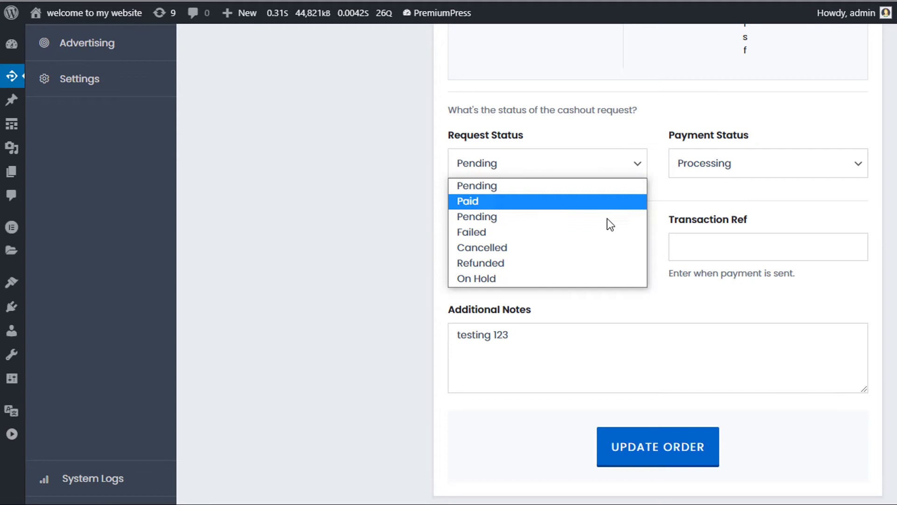
{"action": "left_click", "coordinate": [588, 161]}
{"action": "left_click", "coordinate": [588, 162]}
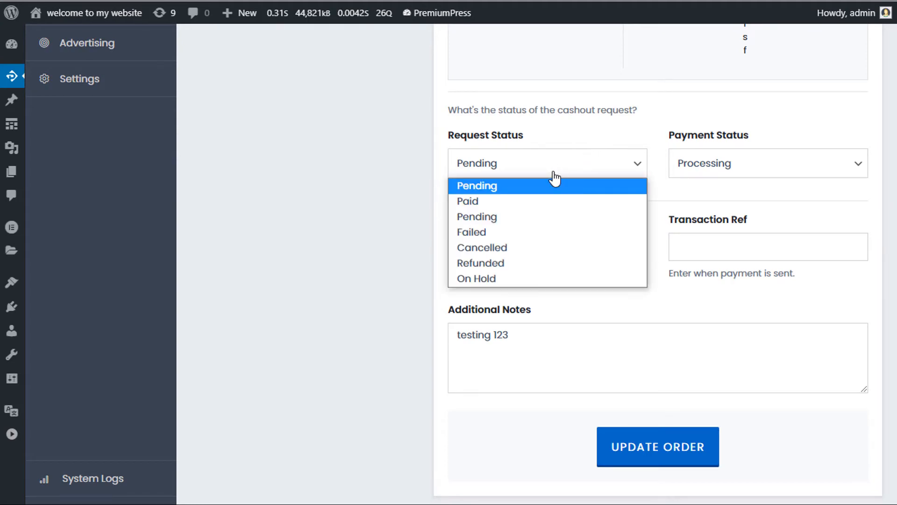
{"action": "left_click", "coordinate": [519, 202]}
{"action": "left_click", "coordinate": [758, 172]}
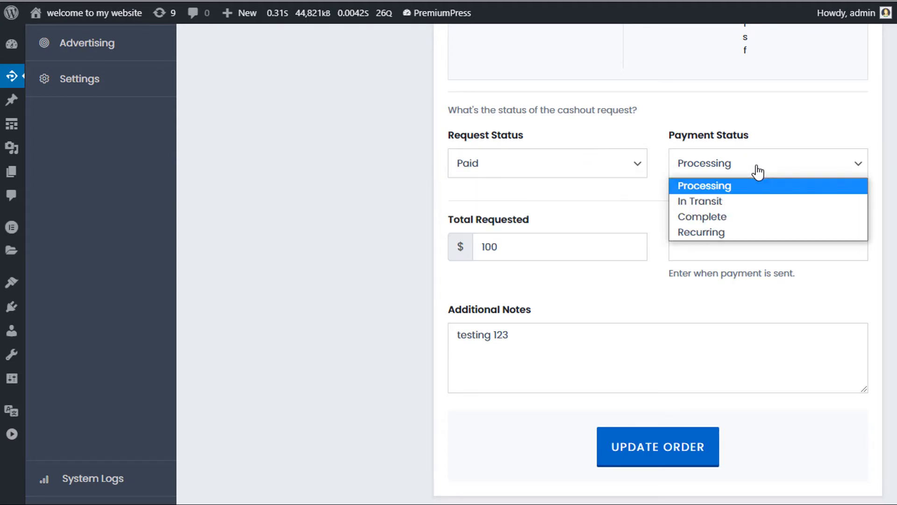
{"action": "left_click", "coordinate": [720, 217]}
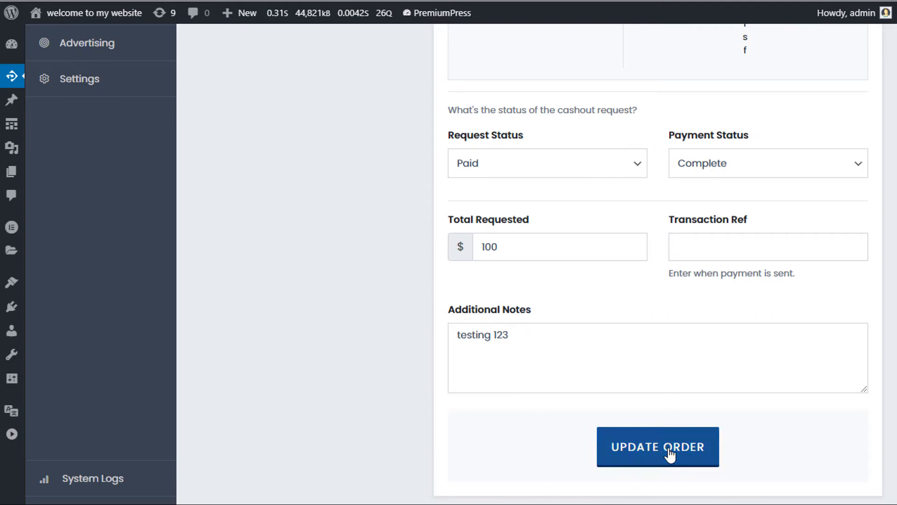
{"action": "scroll", "coordinate": [585, 336], "scroll_direction": "up", "scroll_amount": 1}
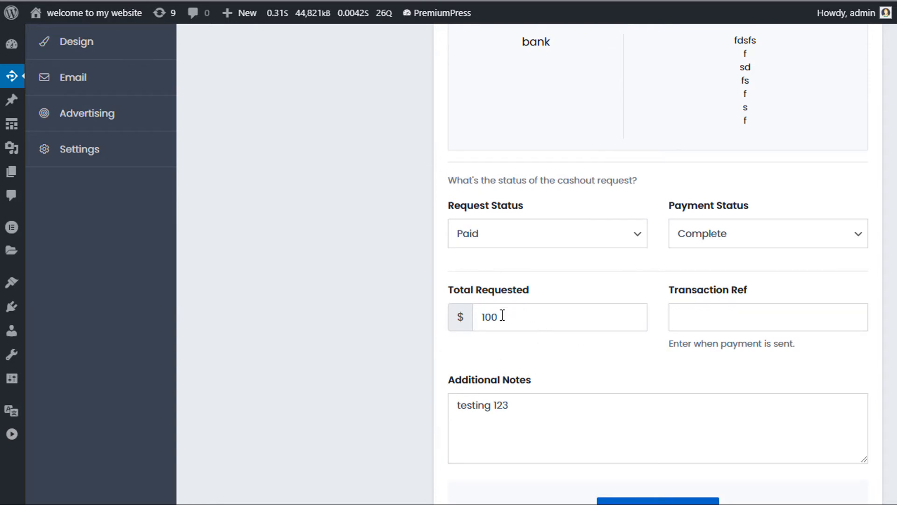
{"action": "scroll", "coordinate": [519, 334], "scroll_direction": "down", "scroll_amount": 1}
{"action": "left_click", "coordinate": [666, 456]}
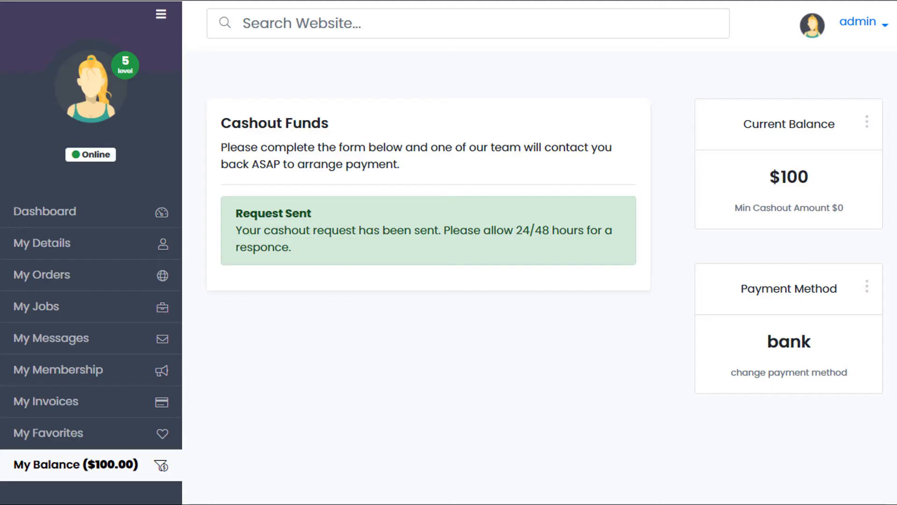
Reload the front-end balance page, and return to the admin area's list of cashout requests
{"action": "key", "text": "F5"}
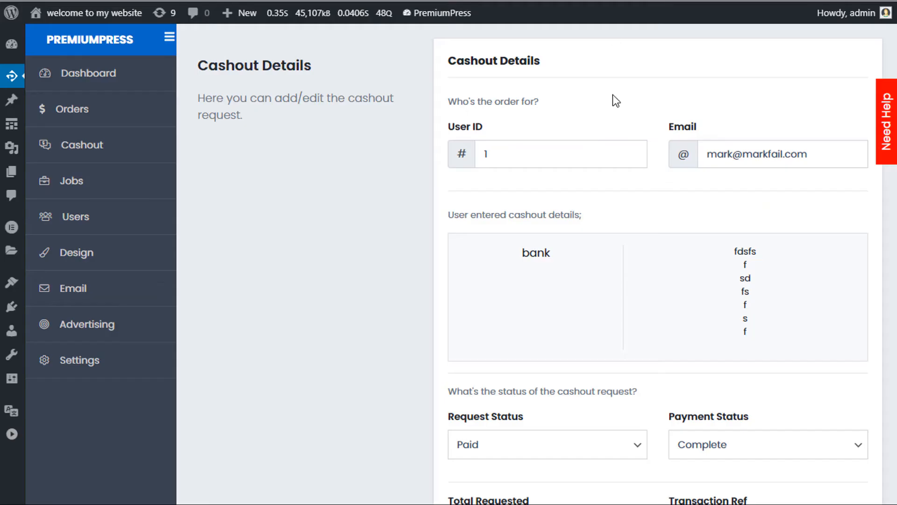
{"action": "left_click", "coordinate": [66, 359]}
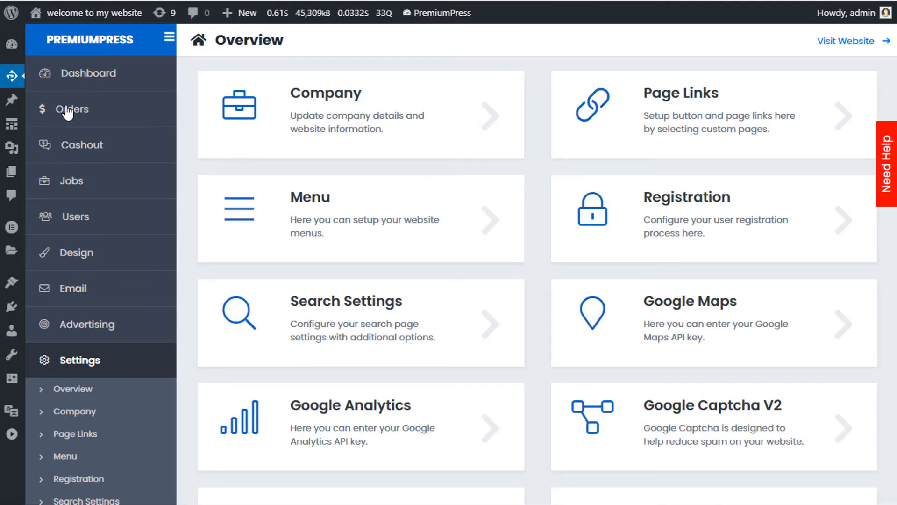
{"action": "left_click", "coordinate": [68, 111]}
{"action": "left_click", "coordinate": [85, 146]}
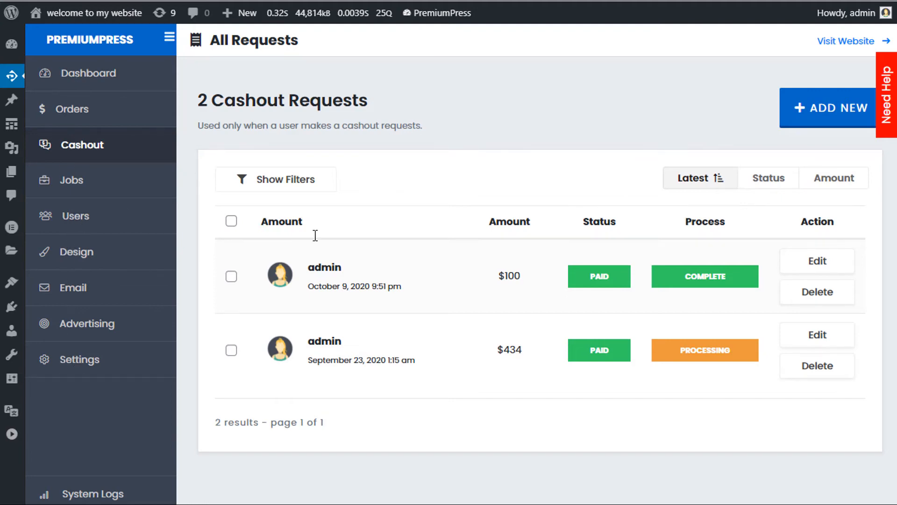
Open the admin user's profile from the user list, set the account balance to $500 and save the user
{"action": "scroll", "coordinate": [720, 333], "scroll_direction": "down", "scroll_amount": 2}
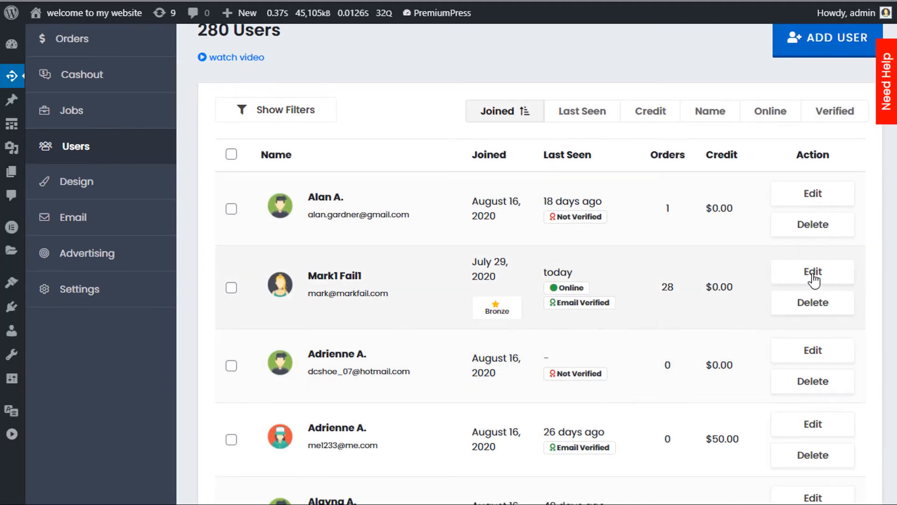
{"action": "left_click", "coordinate": [813, 272]}
{"action": "left_click_drag", "start_coordinate": [743, 260], "coordinate": [690, 253]}
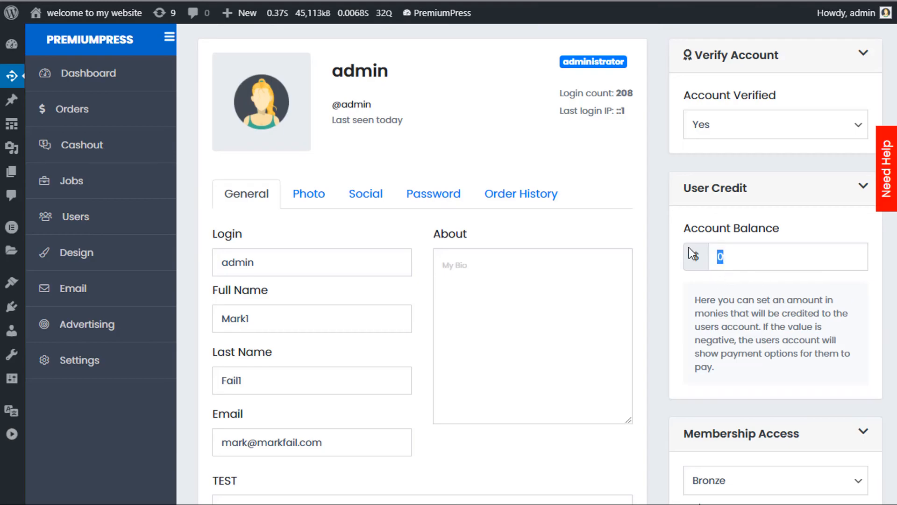
{"action": "type", "text": "500"}
{"action": "scroll", "coordinate": [645, 374], "scroll_direction": "down", "scroll_amount": 15}
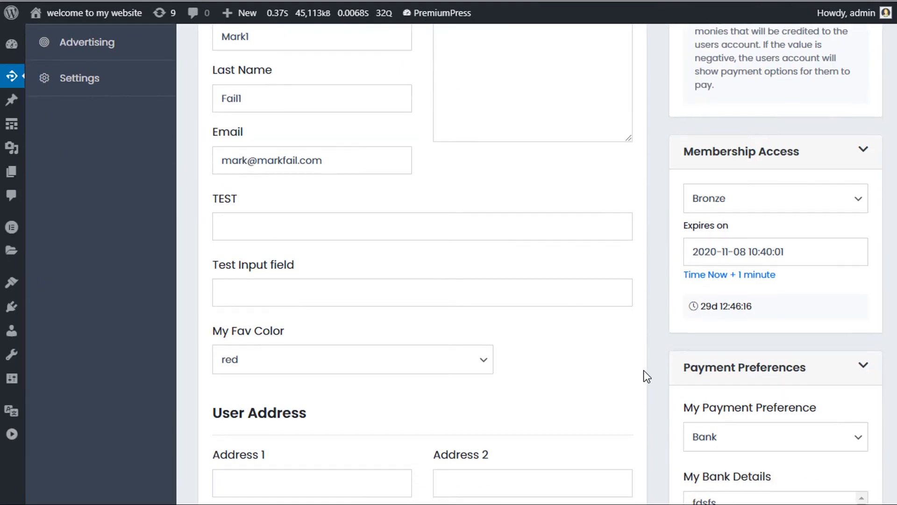
{"action": "left_click", "coordinate": [456, 480]}
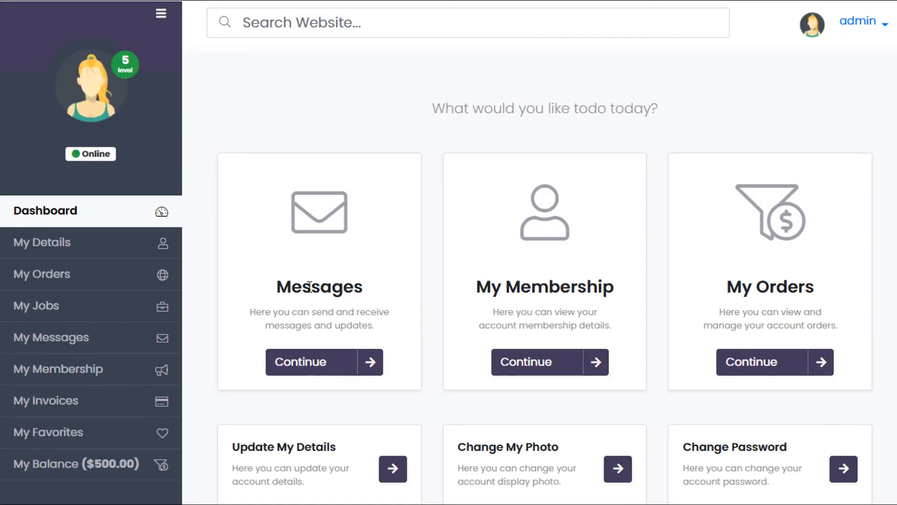
Start a new ad from My Jobs in the front-end account using the $10 Featured package
{"action": "left_click", "coordinate": [45, 281]}
{"action": "left_click", "coordinate": [32, 308]}
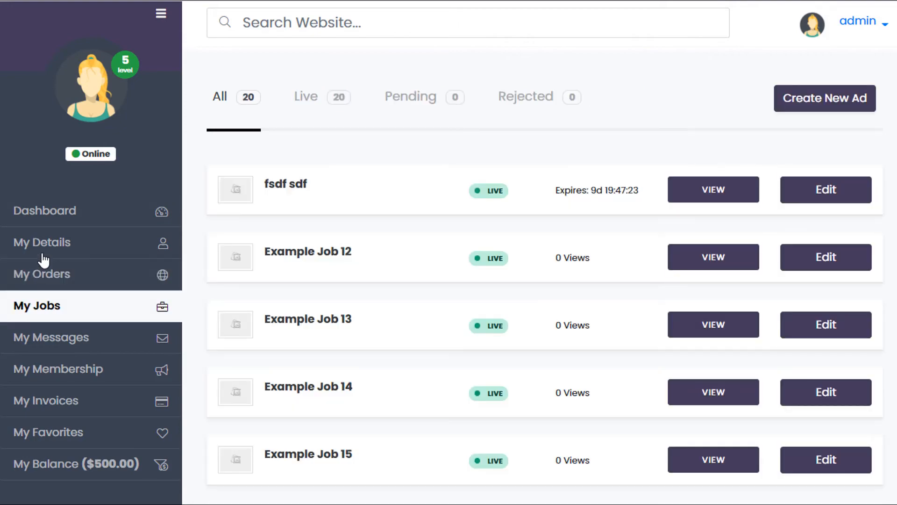
{"action": "left_click", "coordinate": [812, 97]}
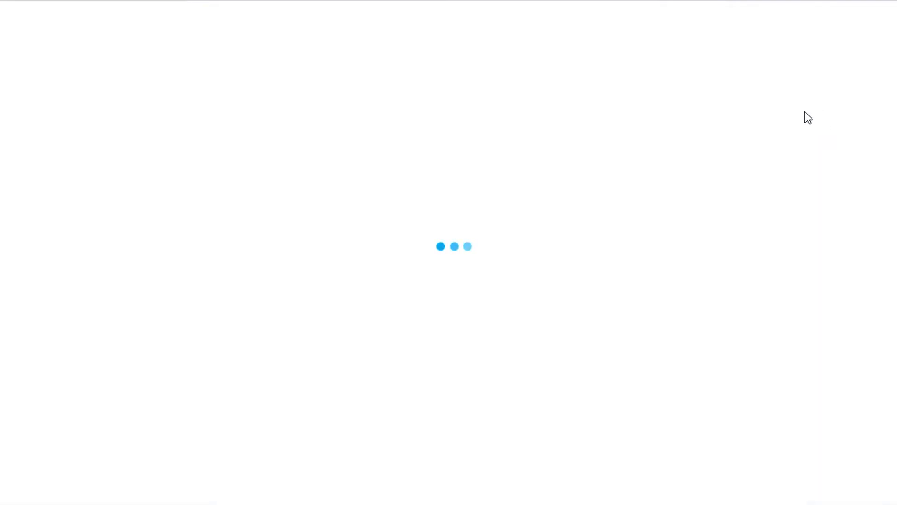
{"action": "scroll", "coordinate": [653, 226], "scroll_direction": "down", "scroll_amount": 3}
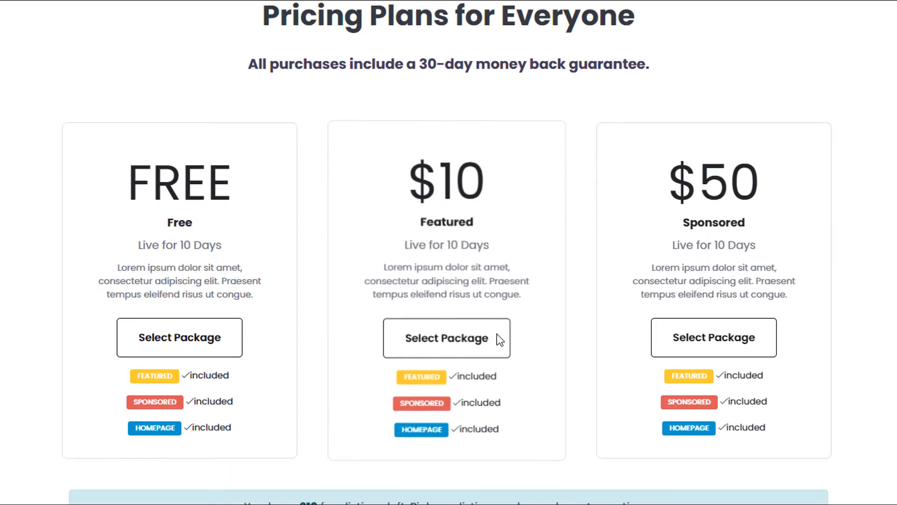
{"action": "left_click", "coordinate": [439, 338]}
{"action": "scroll", "coordinate": [600, 242], "scroll_direction": "up", "scroll_amount": 1}
Title the ad "testing 123" and fill its short description with that text repeated up to the character limit
{"action": "left_click", "coordinate": [377, 197]}
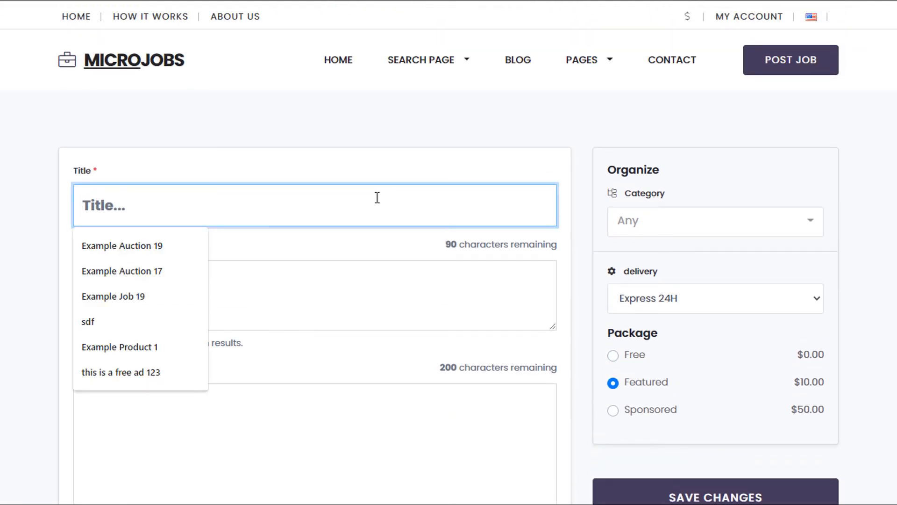
{"action": "type", "text": "testing 123"}
{"action": "key", "text": "ctrl+a"}
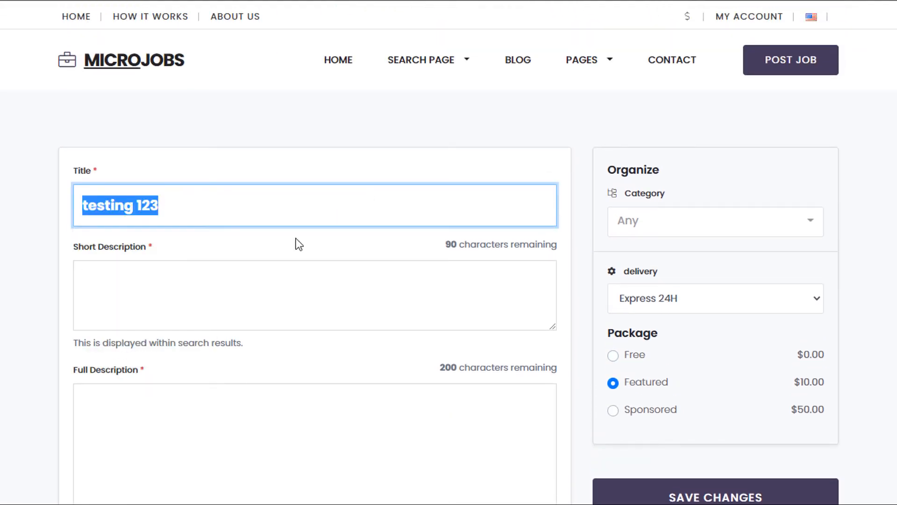
{"action": "key", "text": "ctrl+c"}
{"action": "left_click", "coordinate": [270, 295]}
{"action": "key", "text": "ctrl+v"}
{"action": "key", "text": "ctrl+v"}
{"action": "key", "text": "ctrl+v"}
{"action": "key", "text": "ctrl+v"}
{"action": "key", "text": "ctrl+v"}
{"action": "key", "text": "ctrl+v"}
{"action": "key", "text": "ctrl+v"}
{"action": "key", "text": "ctrl+v"}
{"action": "key", "text": "ctrl+v"}
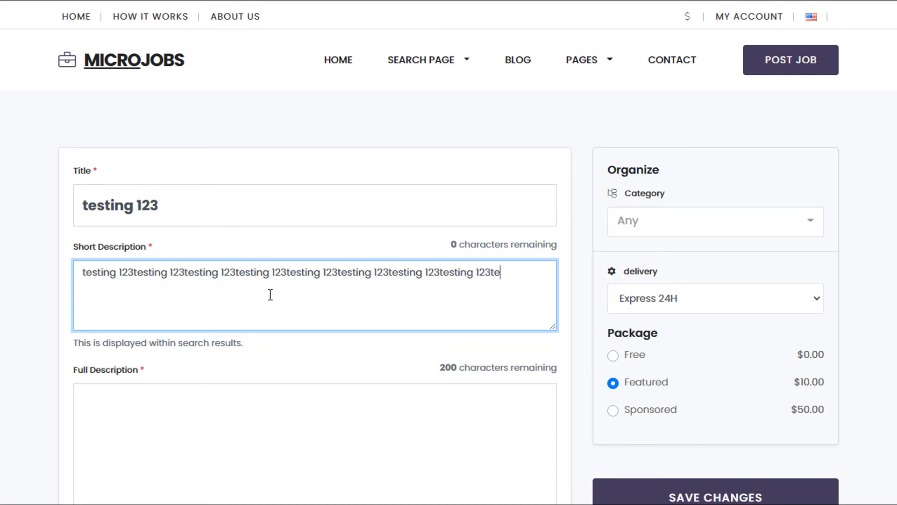
Fill the full description with six copies of the short description and save the ad
{"action": "key", "text": "ctrl+a"}
{"action": "key", "text": "ctrl+c"}
{"action": "left_click", "coordinate": [258, 425]}
{"action": "key", "text": "ctrl+v"}
{"action": "key", "text": "ctrl+v"}
{"action": "key", "text": "ctrl+v"}
{"action": "key", "text": "ctrl+v"}
{"action": "key", "text": "ctrl+v"}
{"action": "key", "text": "ctrl+v"}
{"action": "scroll", "coordinate": [794, 388], "scroll_direction": "down", "scroll_amount": 3}
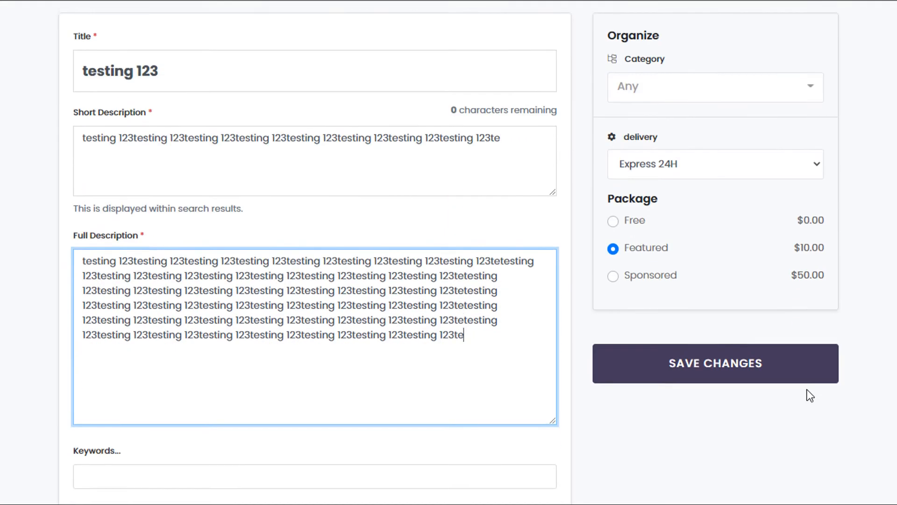
{"action": "left_click", "coordinate": [655, 371]}
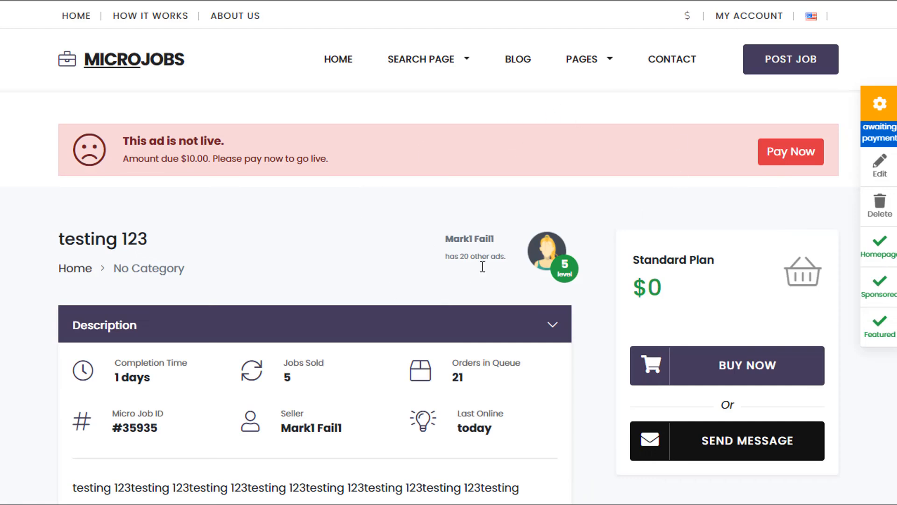
Pay the ad's $10 fee with the User Credit Payment option
{"action": "left_click", "coordinate": [807, 152]}
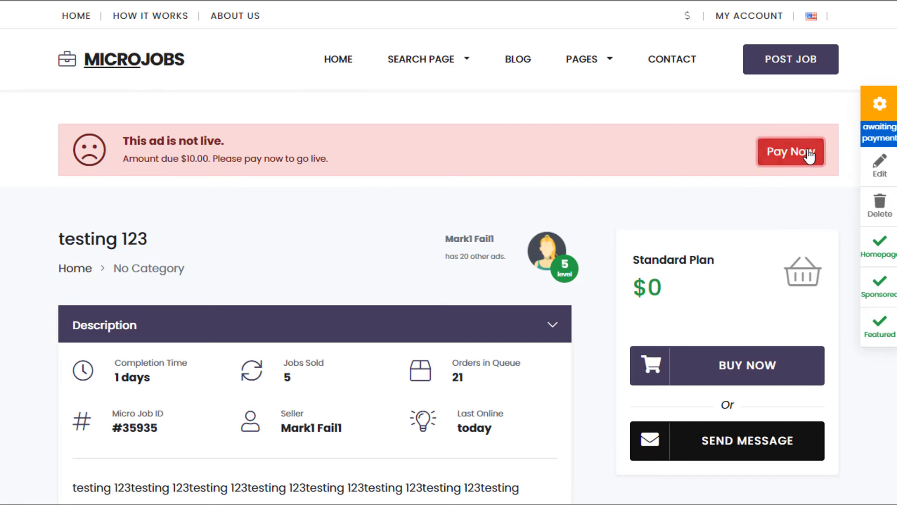
{"action": "scroll", "coordinate": [444, 273], "scroll_direction": "down", "scroll_amount": 2}
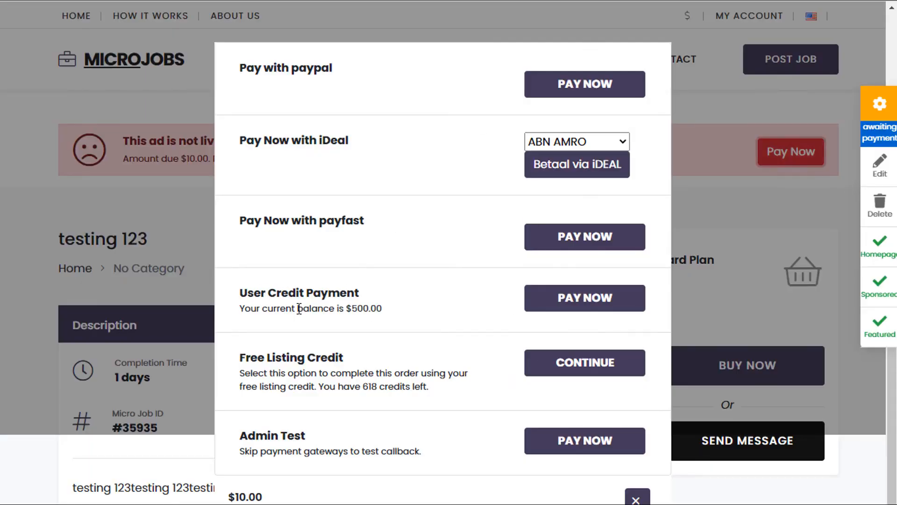
{"action": "left_click", "coordinate": [559, 311]}
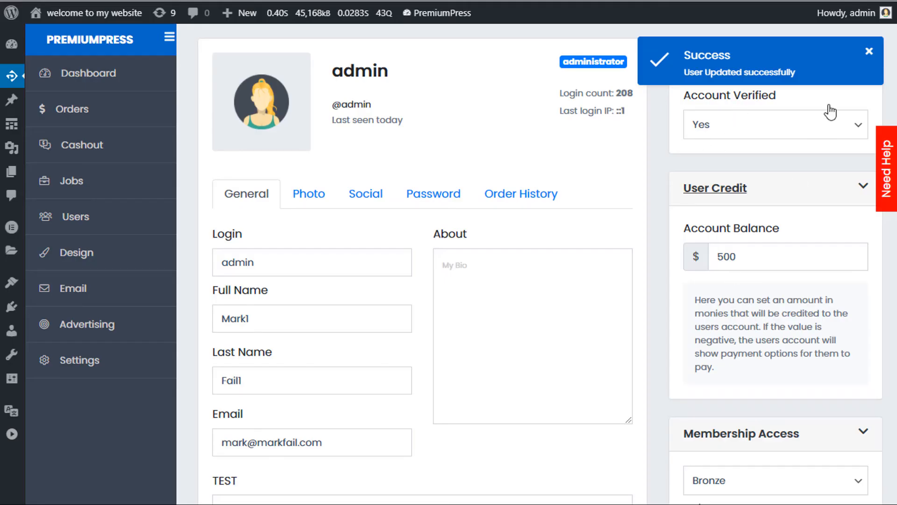
Dismiss the admin update notice, and check the current balance under My Balance in the front-end account
{"action": "left_click", "coordinate": [869, 52]}
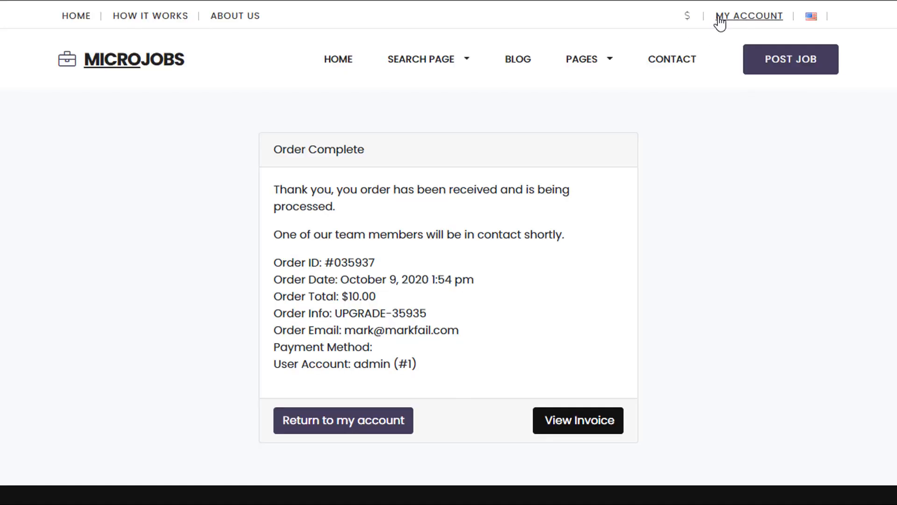
{"action": "left_click", "coordinate": [719, 17]}
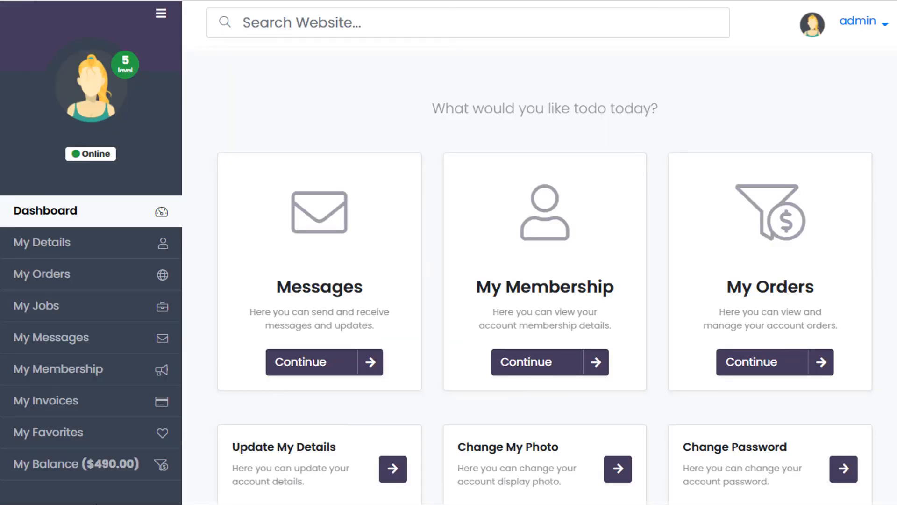
{"action": "left_click", "coordinate": [80, 465]}
{"action": "triple_click", "coordinate": [779, 183]}
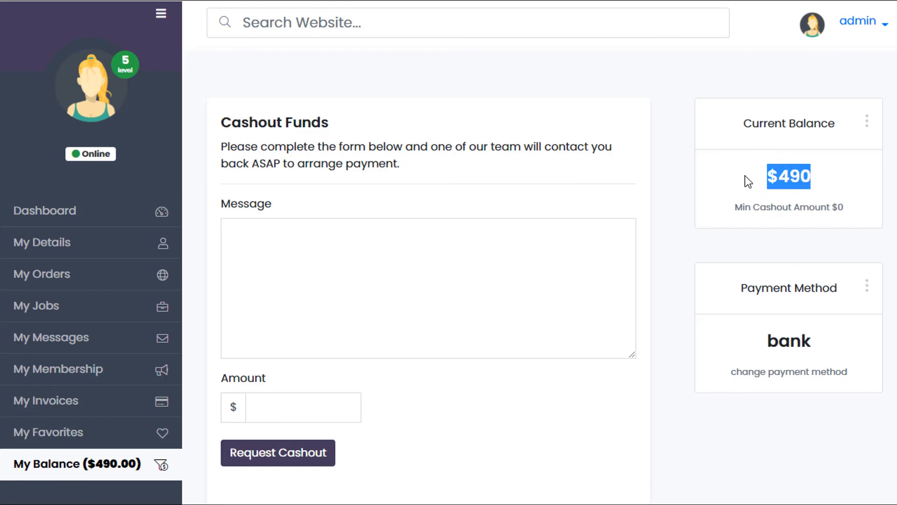
{"action": "left_click", "coordinate": [802, 180]}
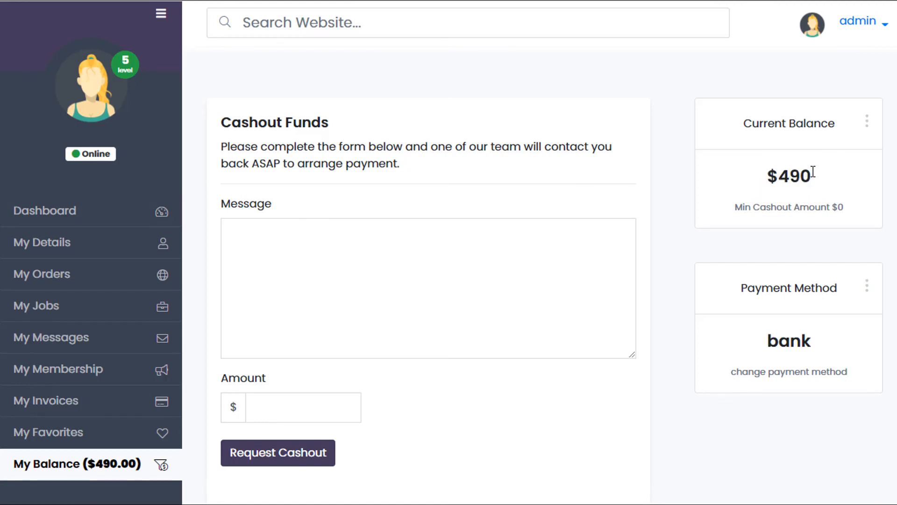
{"action": "scroll", "coordinate": [760, 282], "scroll_direction": "down", "scroll_amount": 1}
{"action": "scroll", "coordinate": [473, 267], "scroll_direction": "up", "scroll_amount": 1}
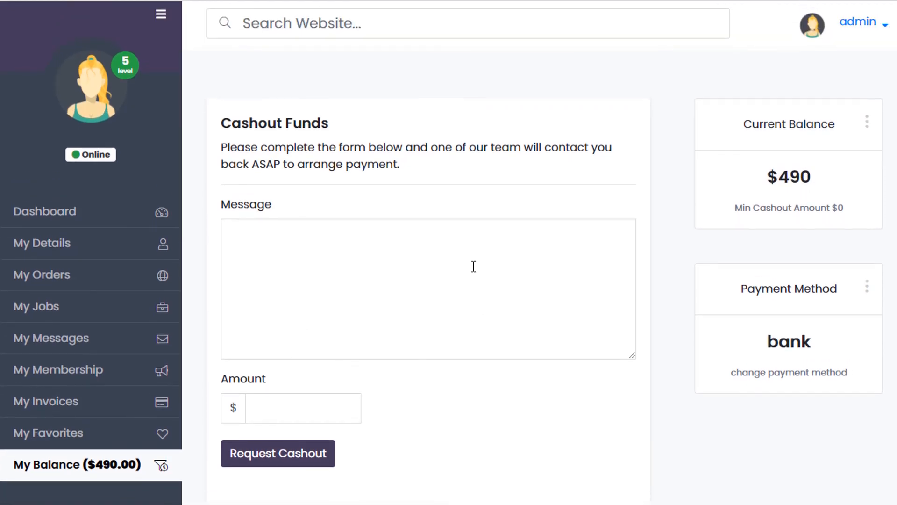
{"action": "left_click", "coordinate": [333, 272]}
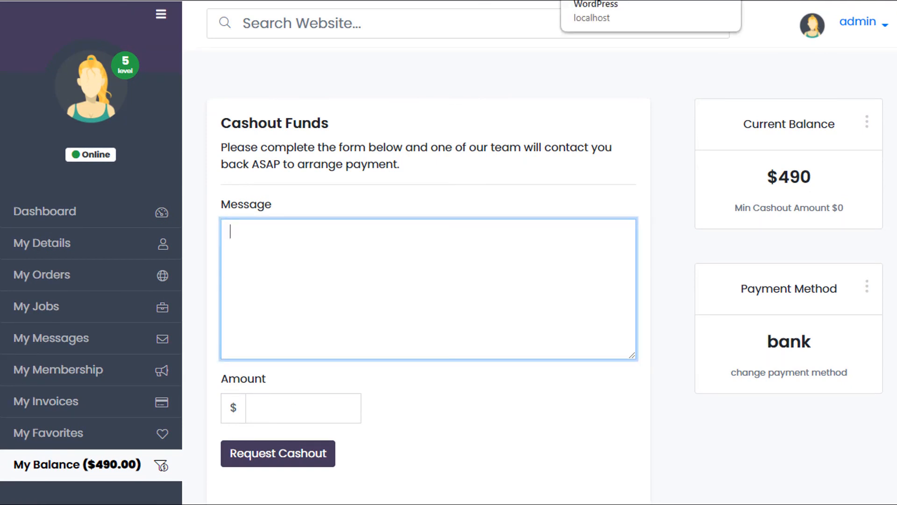
Switch back to the admin area and review the status and process of the cashout requests
{"action": "left_click", "coordinate": [603, 1]}
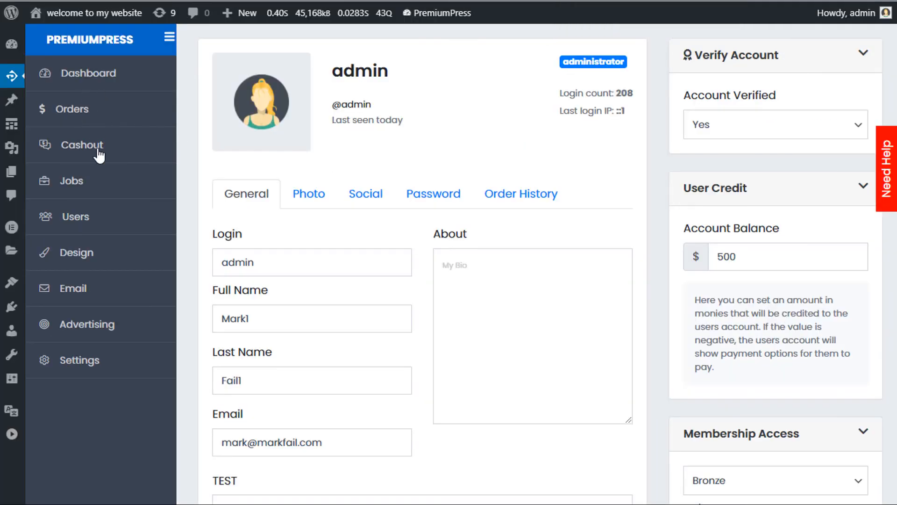
{"action": "left_click", "coordinate": [114, 162]}
{"action": "scroll", "coordinate": [341, 282], "scroll_direction": "down", "scroll_amount": 1}
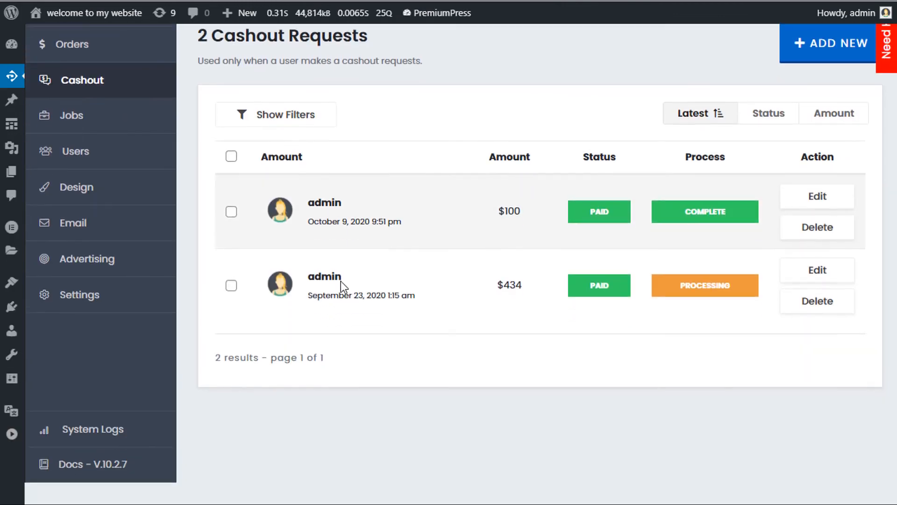
{"action": "scroll", "coordinate": [467, 281], "scroll_direction": "up", "scroll_amount": 1}
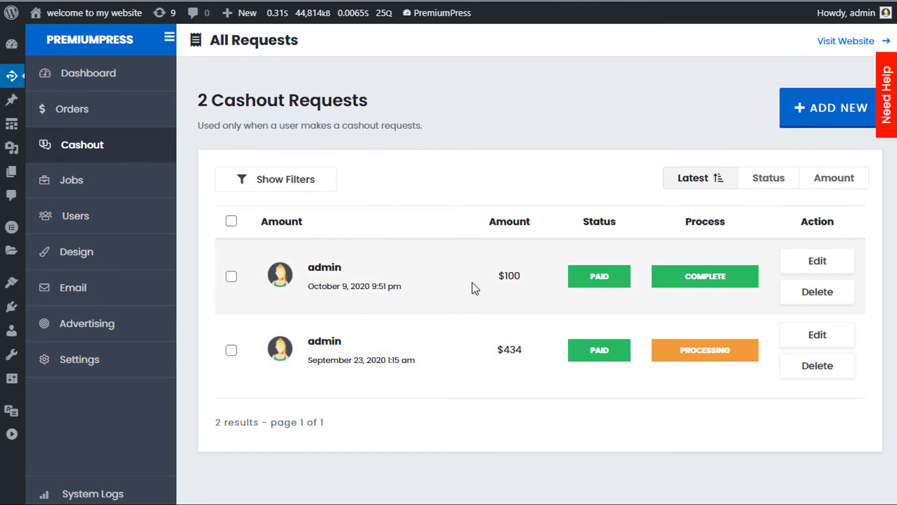
Check the admin user's credit in the user list and return to the cashout requests
{"action": "left_click", "coordinate": [86, 218]}
{"action": "left_click", "coordinate": [823, 264]}
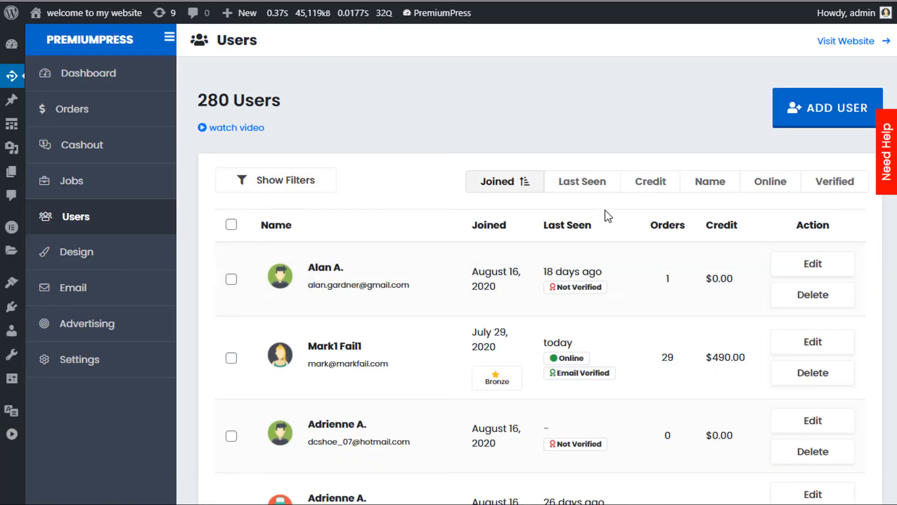
{"action": "left_click", "coordinate": [72, 149]}
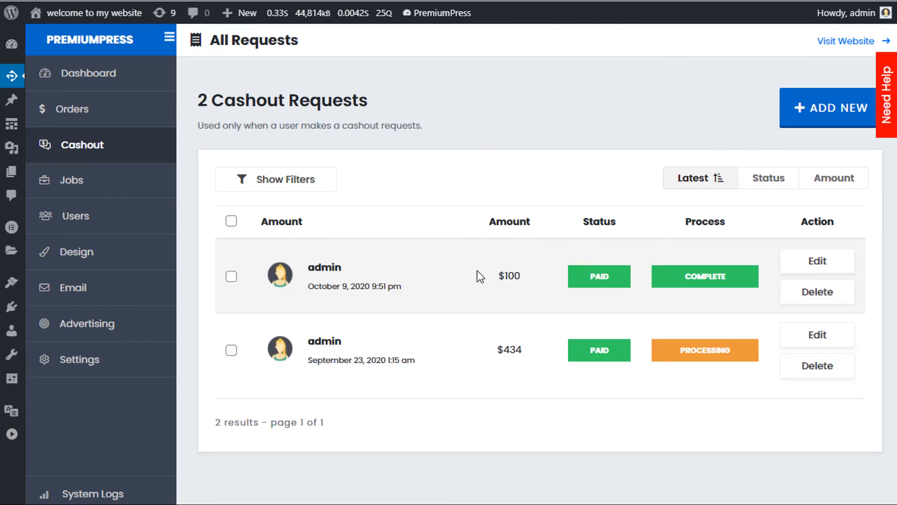